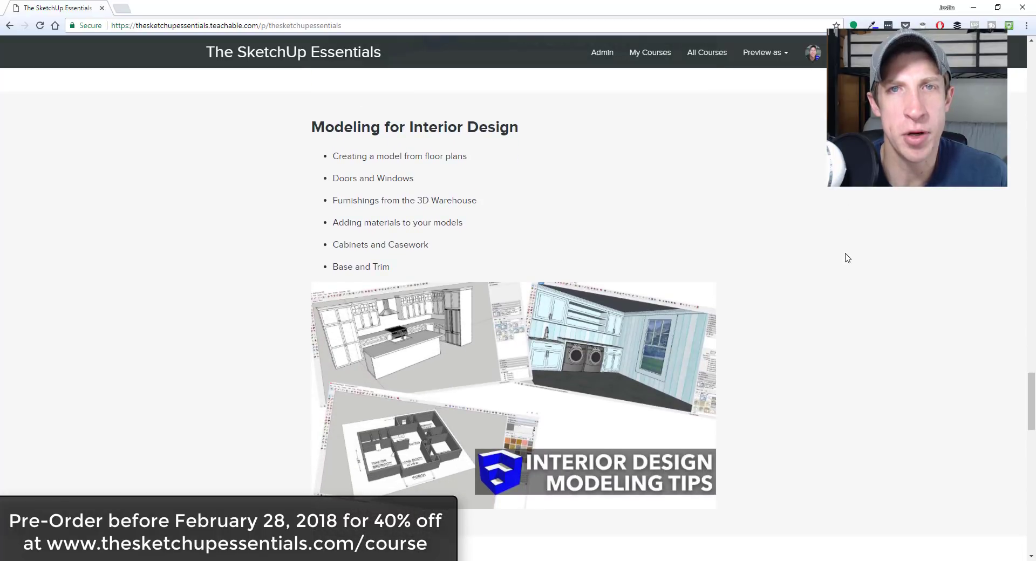
{"action": "scroll", "coordinate": [845, 260], "scroll_direction": "down", "scroll_amount": 5}
{"action": "scroll", "coordinate": [849, 263], "scroll_direction": "down", "scroll_amount": 3}
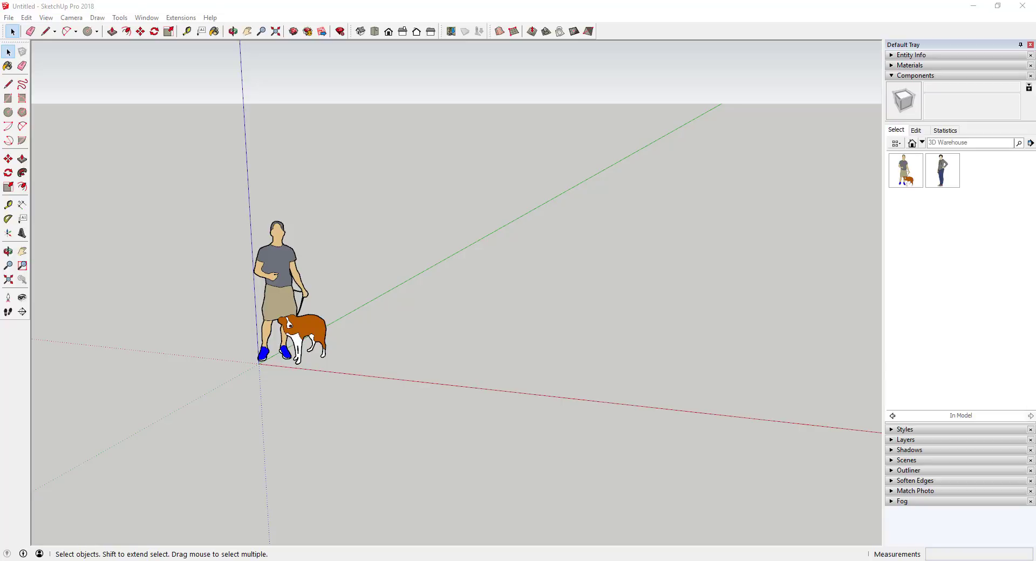
- Switch to SketchUp, open 3D Warehouse to get models, and look through the featured models on its home page
{"action": "left_click", "coordinate": [11, 17]}
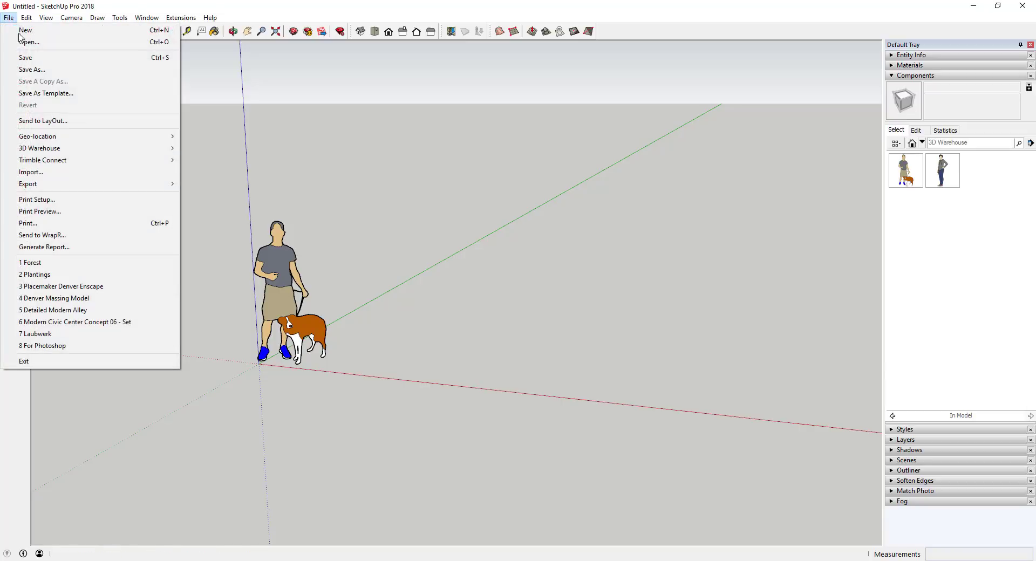
{"action": "mouse_move", "coordinate": [52, 150]}
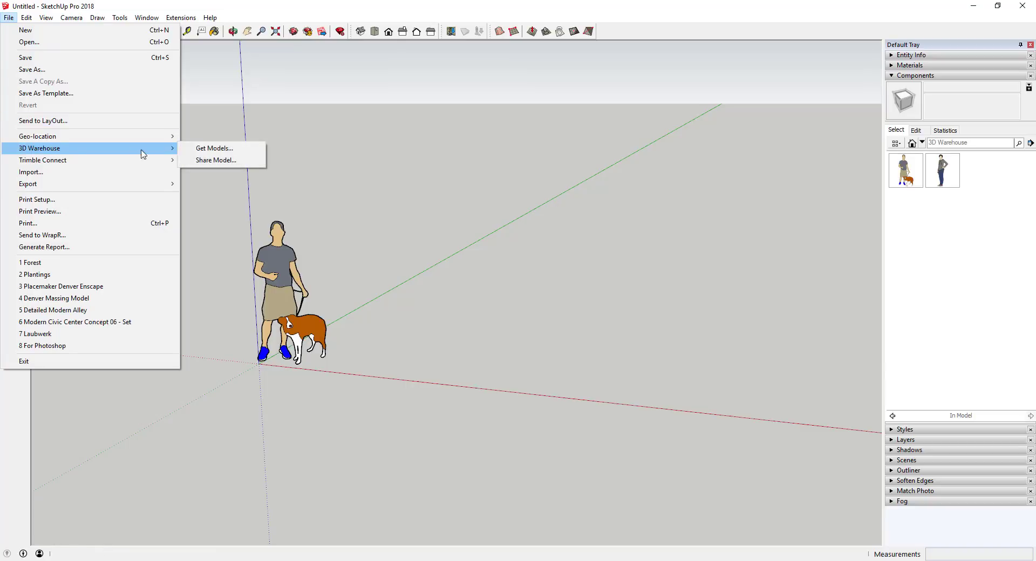
{"action": "left_click", "coordinate": [198, 150]}
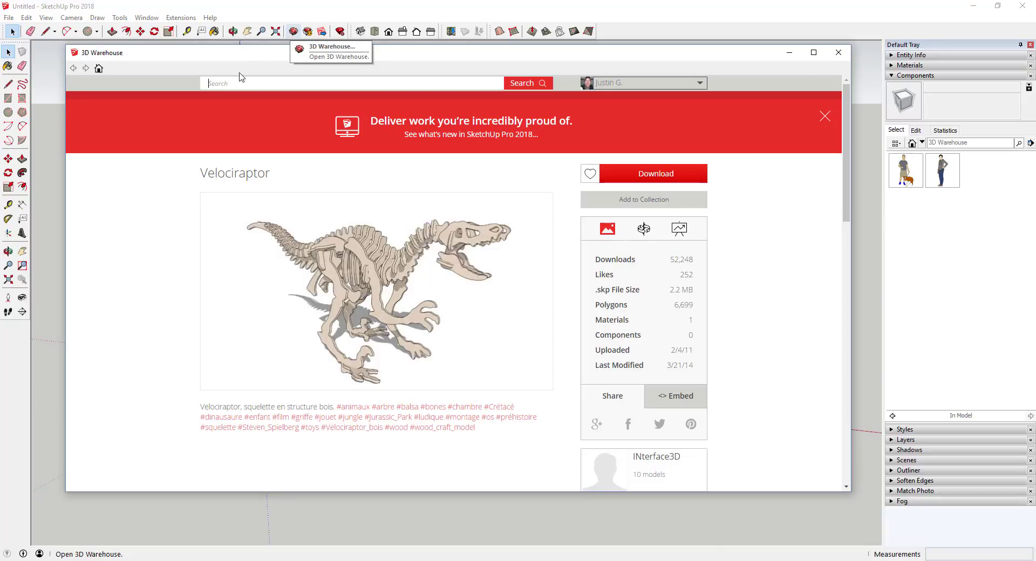
{"action": "left_click", "coordinate": [98, 69]}
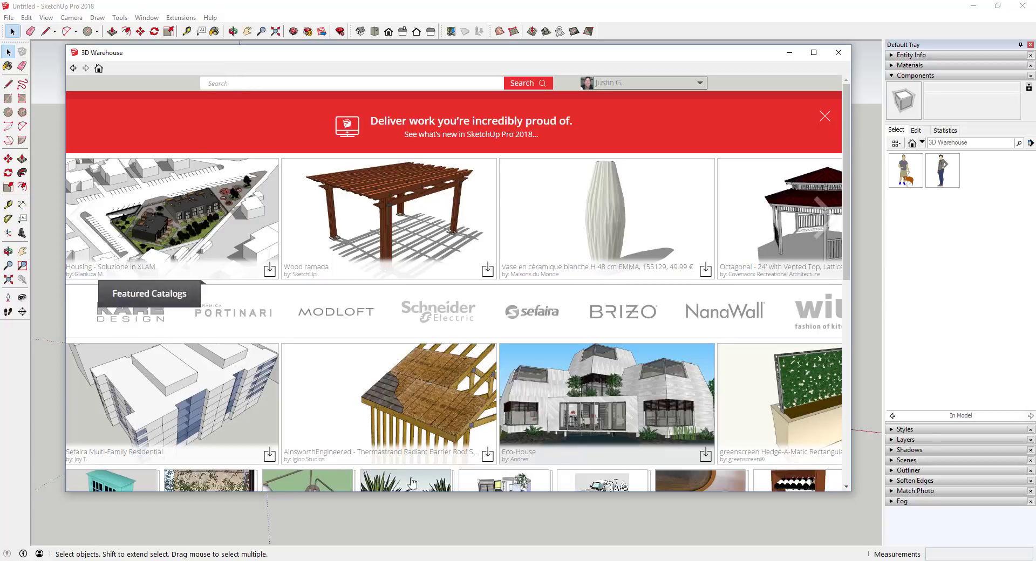
{"action": "scroll", "coordinate": [471, 216], "scroll_direction": "down", "scroll_amount": 10}
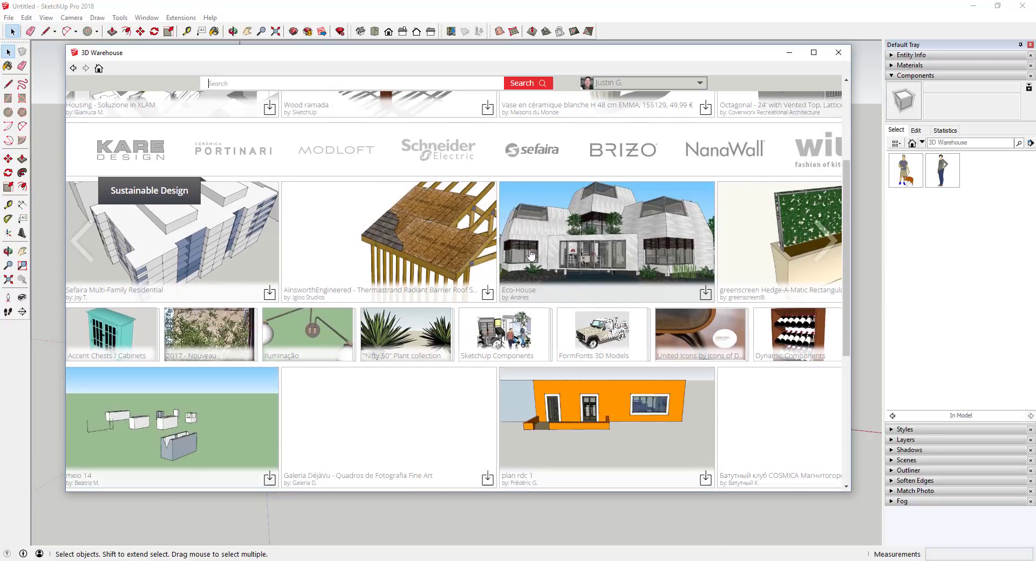
{"action": "scroll", "coordinate": [546, 246], "scroll_direction": "up", "scroll_amount": 10}
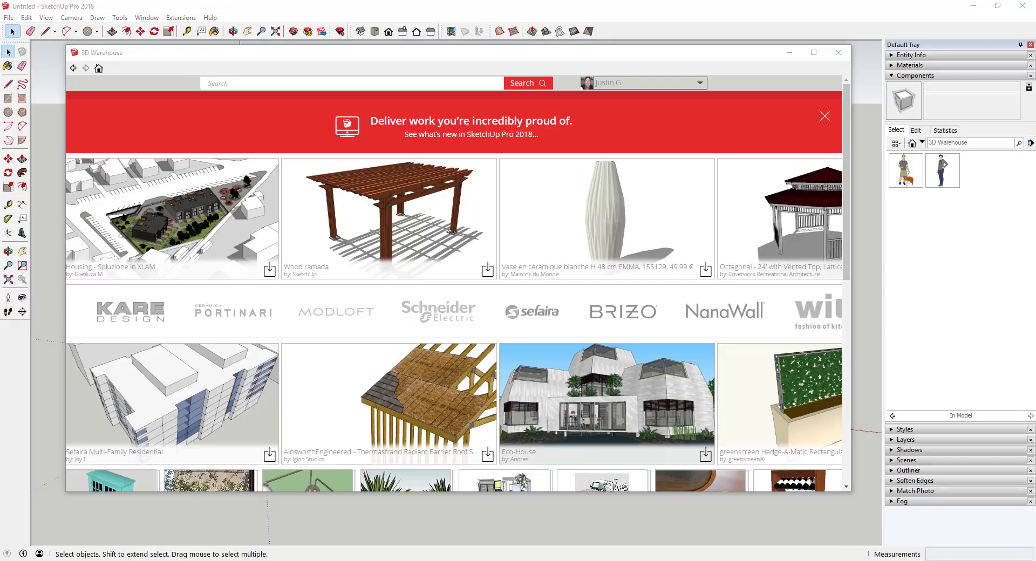
- Search 3D Warehouse for "tree" and sort the model results by popularity
{"action": "left_click", "coordinate": [287, 82]}
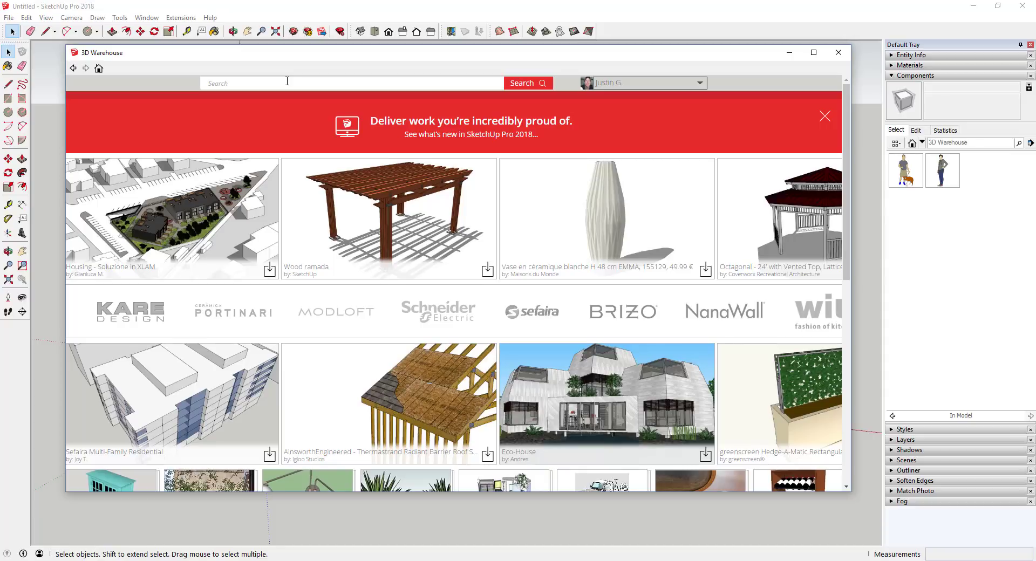
{"action": "type", "text": "tree"}
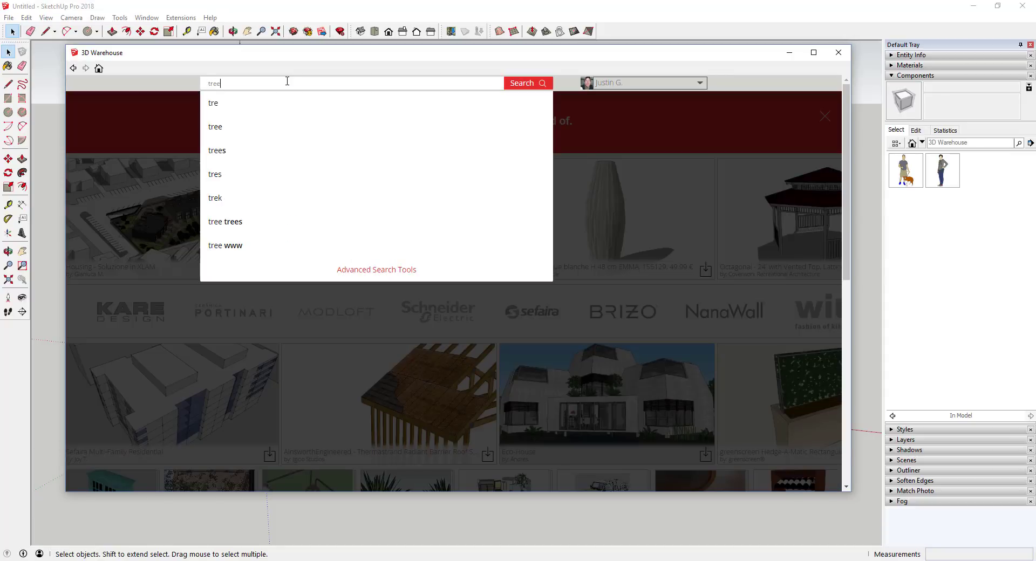
{"action": "key", "text": "Return"}
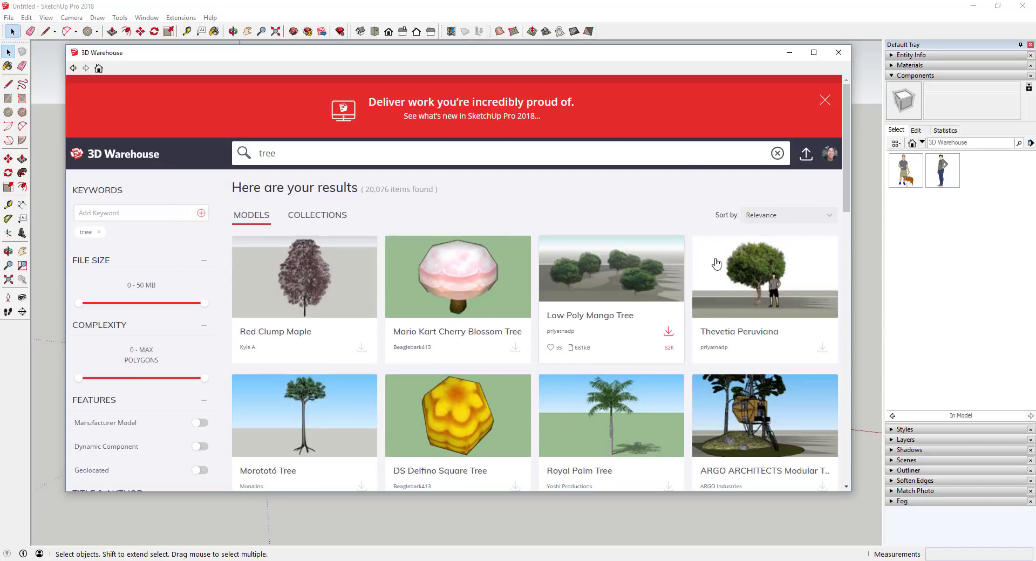
{"action": "left_click", "coordinate": [791, 218]}
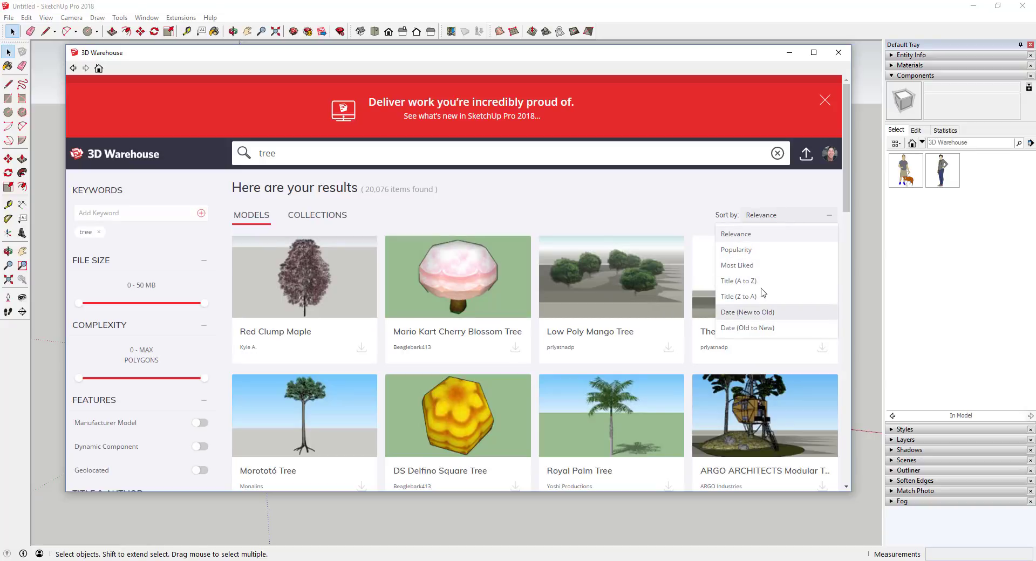
{"action": "left_click", "coordinate": [739, 252]}
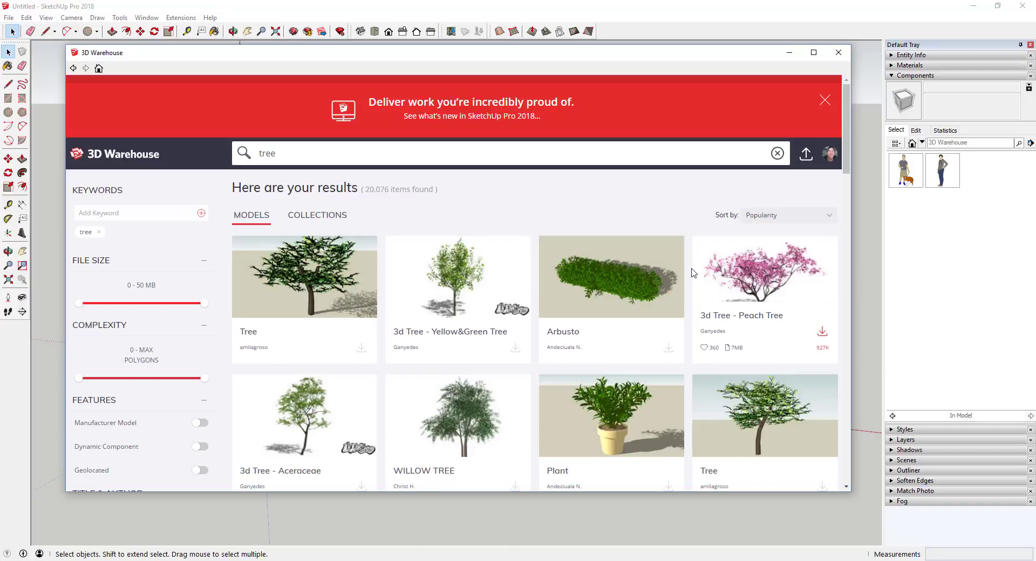
- Show the matching collections, look through the models in the Trees collection with the grass and bushes cover, and return to the results
{"action": "left_click", "coordinate": [313, 221]}
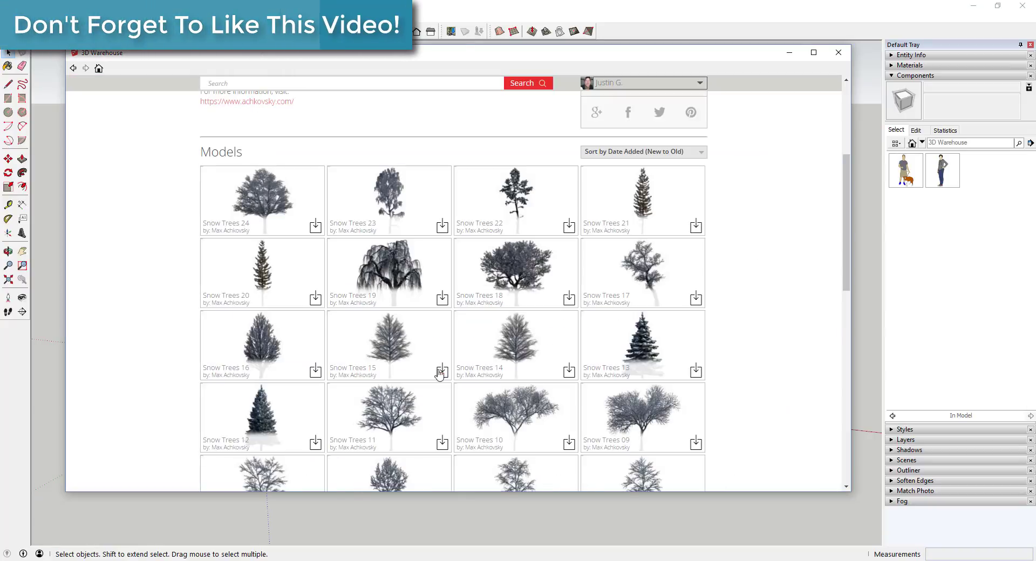
{"action": "scroll", "coordinate": [539, 367], "scroll_direction": "up", "scroll_amount": 5}
{"action": "scroll", "coordinate": [531, 291], "scroll_direction": "down", "scroll_amount": 4}
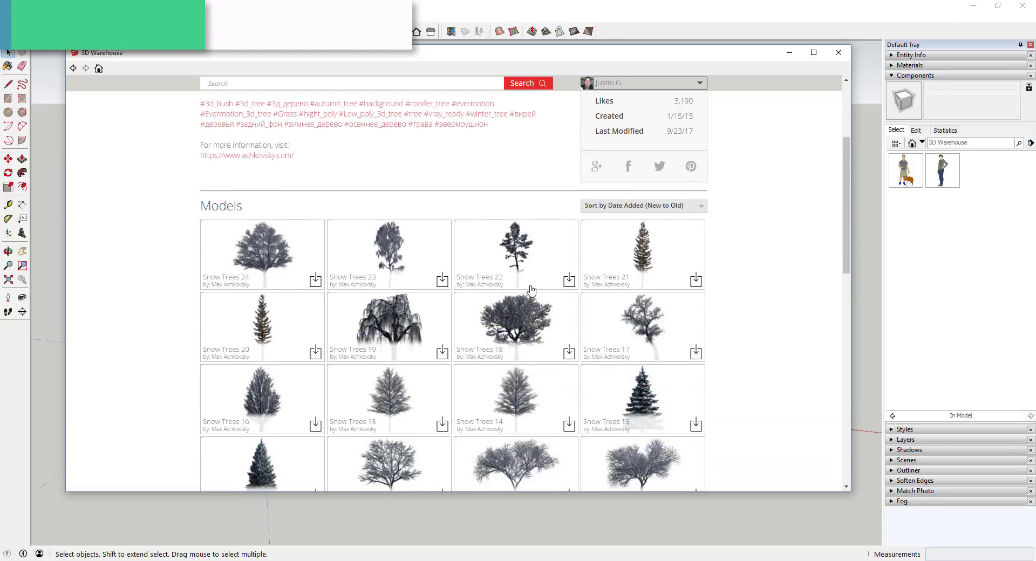
{"action": "scroll", "coordinate": [155, 103], "scroll_direction": "up", "scroll_amount": 3}
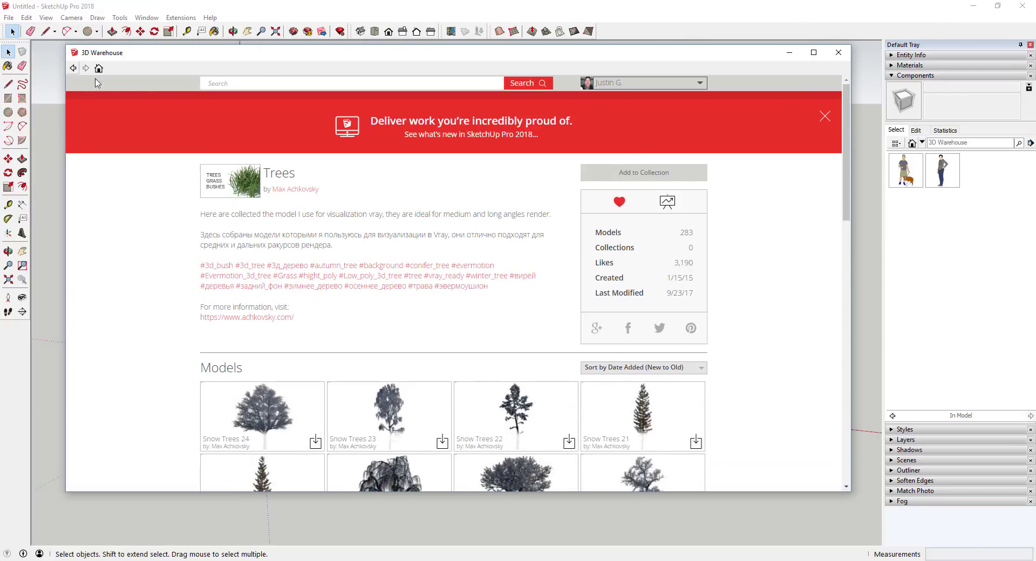
{"action": "key", "text": "alt+Left"}
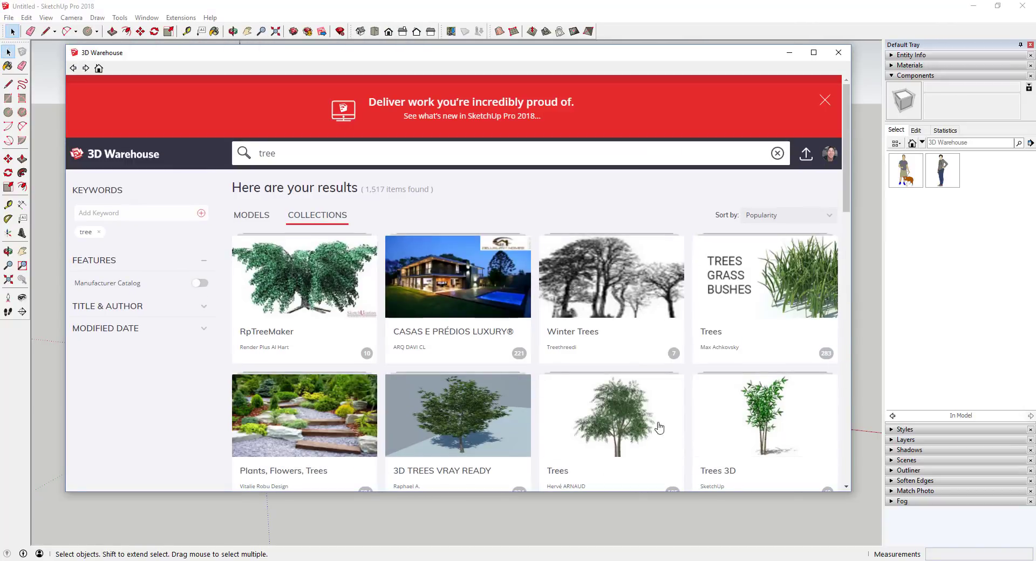
- Browse the other tree collections and switch back to the individual model results
{"action": "scroll", "coordinate": [699, 342], "scroll_direction": "down", "scroll_amount": 1}
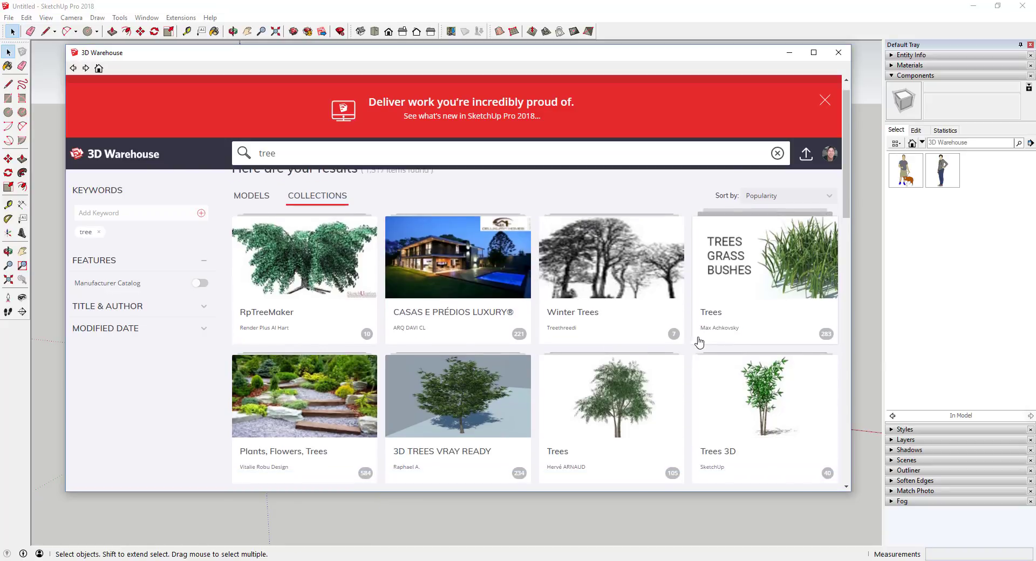
{"action": "scroll", "coordinate": [699, 342], "scroll_direction": "down", "scroll_amount": 2}
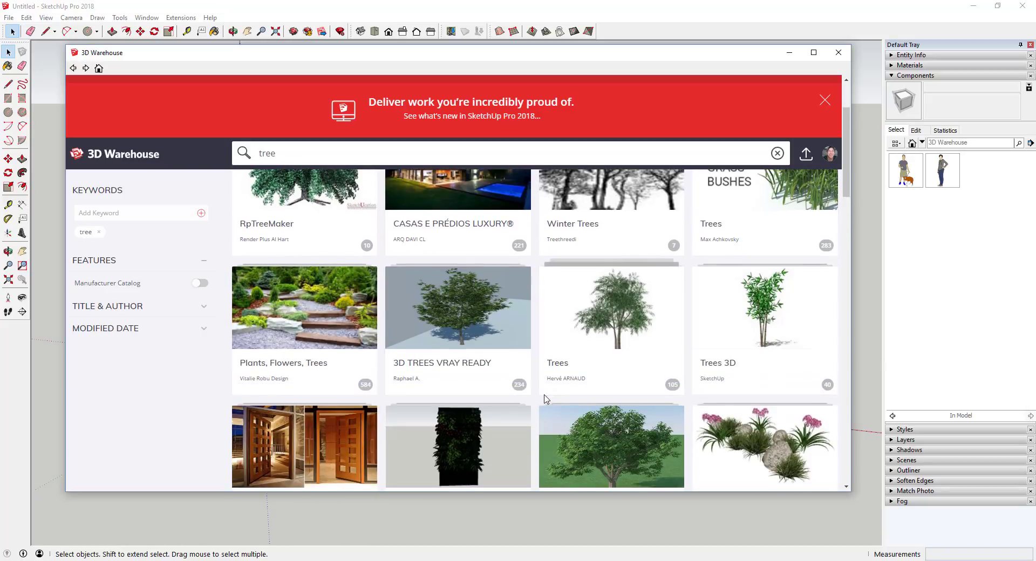
{"action": "scroll", "coordinate": [544, 399], "scroll_direction": "up", "scroll_amount": 3}
{"action": "left_click", "coordinate": [262, 218]}
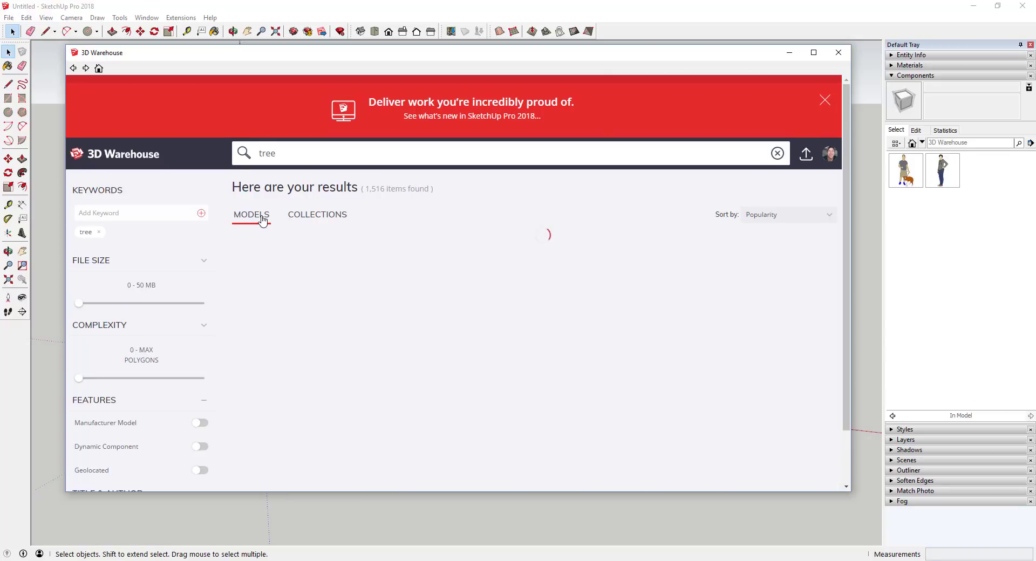
{"action": "left_click", "coordinate": [315, 216]}
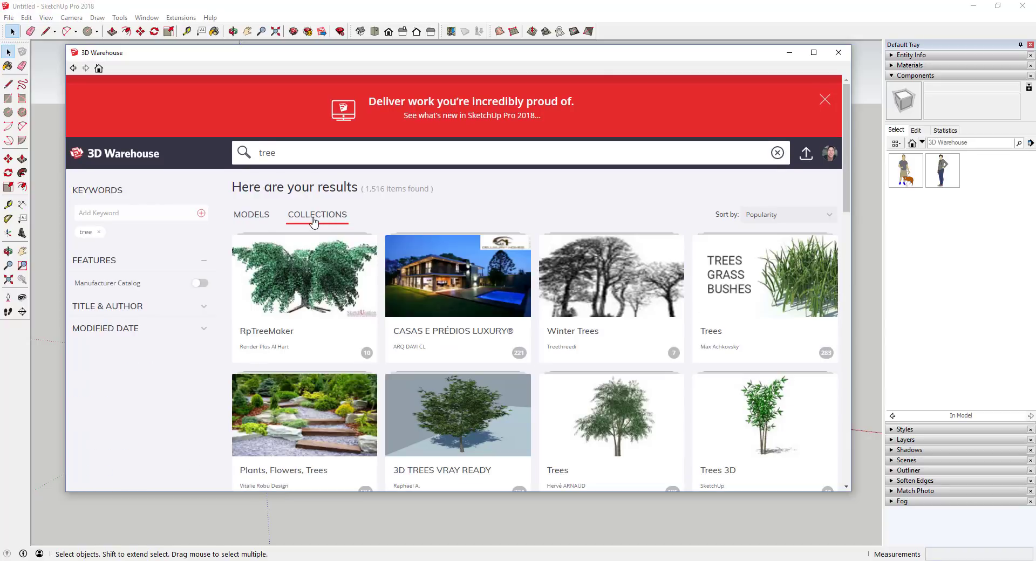
{"action": "left_click", "coordinate": [249, 216]}
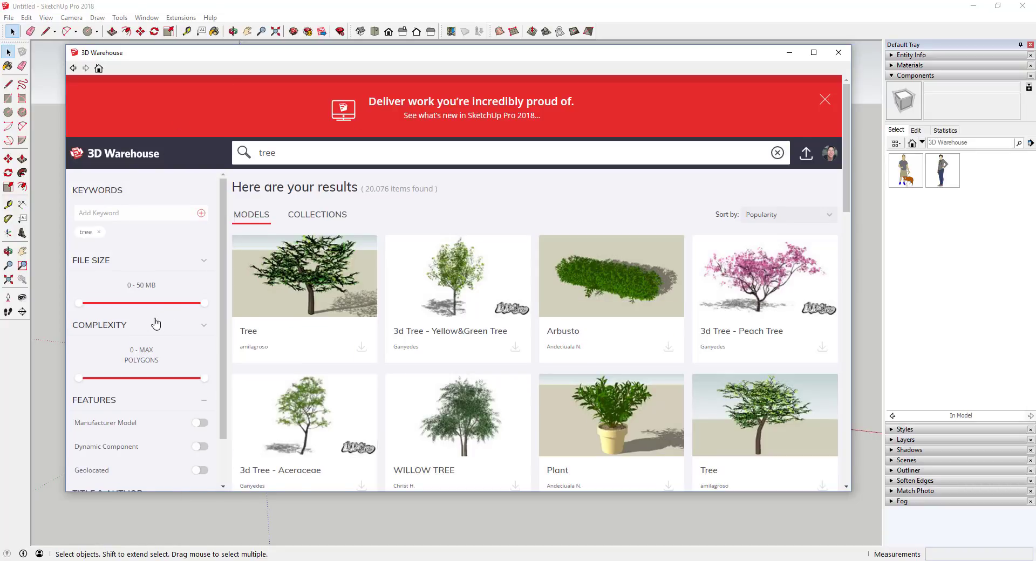
- Enlarge the 3D Warehouse window vertically in both directions to fit all the search filters and more results
{"action": "scroll", "coordinate": [155, 324], "scroll_direction": "down", "scroll_amount": 2}
{"action": "left_click_drag", "start_coordinate": [184, 493], "coordinate": [185, 539]}
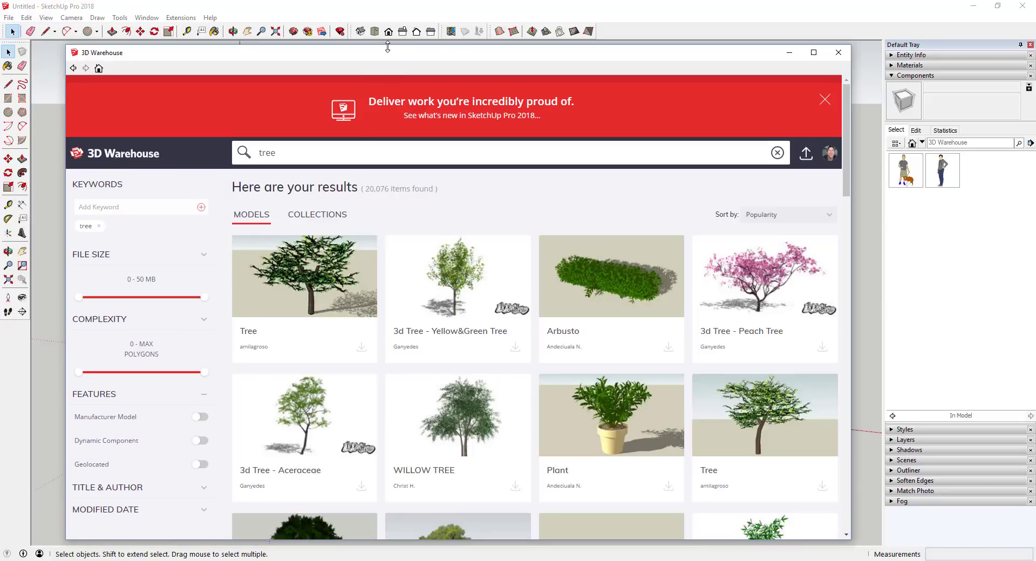
{"action": "left_click_drag", "start_coordinate": [388, 47], "coordinate": [388, 16]}
{"action": "scroll", "coordinate": [159, 269], "scroll_direction": "down", "scroll_amount": 2}
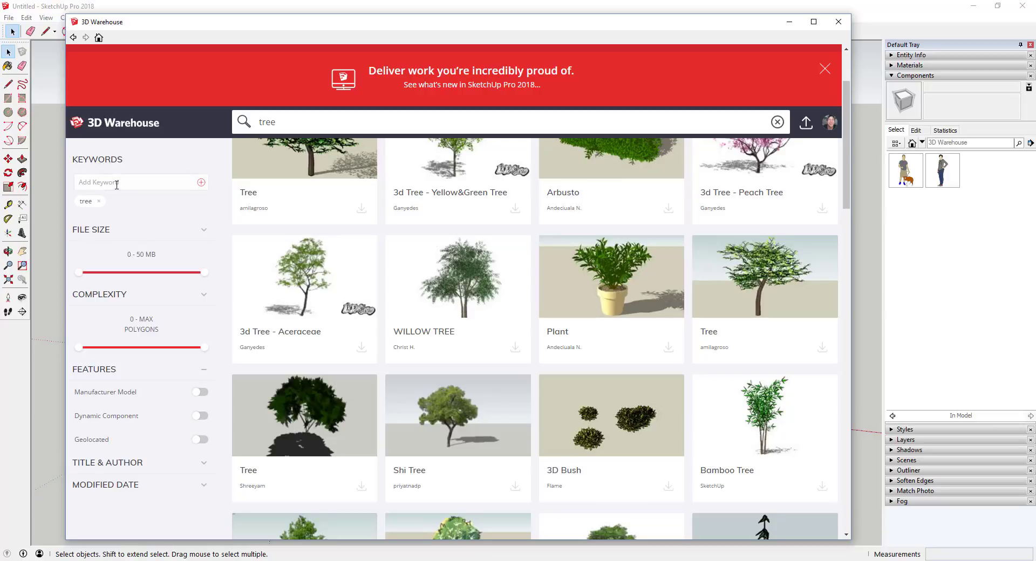
- Add "willow" as an extra keyword to narrow the tree search
{"action": "type", "text": "low"}
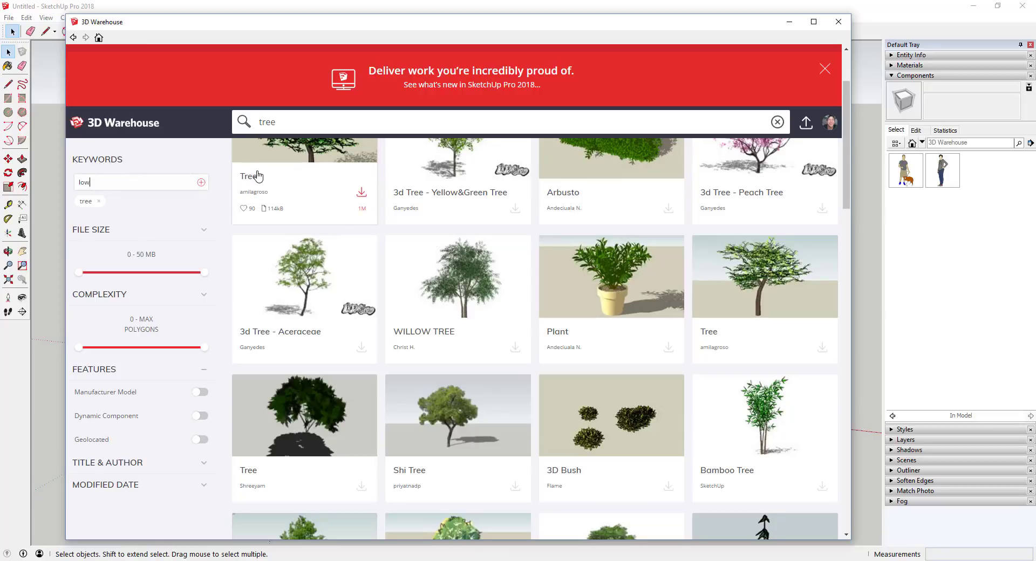
{"action": "key", "text": "BackSpace"}
{"action": "key", "text": "BackSpace"}
{"action": "key", "text": "BackSpace"}
{"action": "type", "text": "will"}
{"action": "key", "text": "Return"}
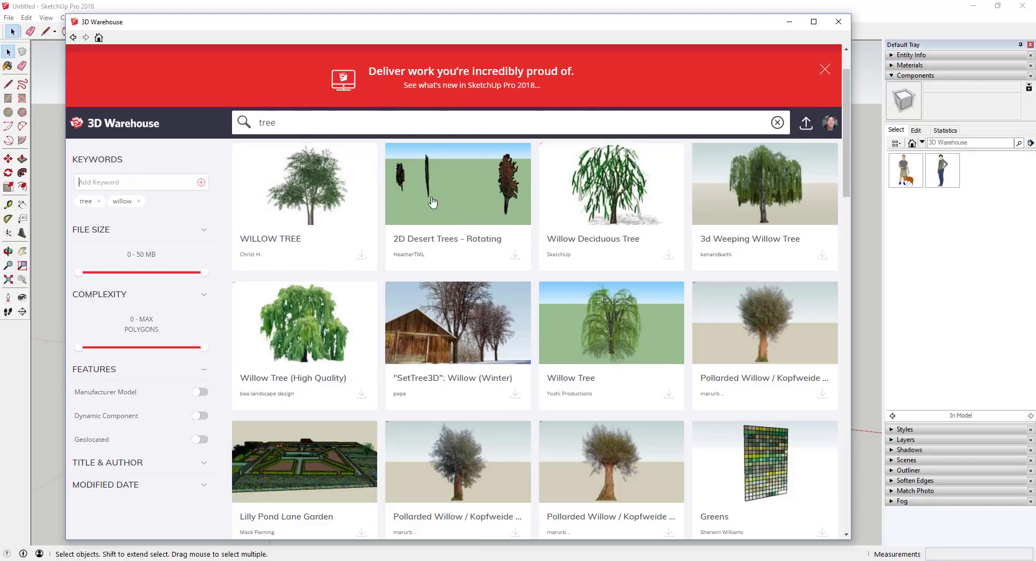
- Remove and re-add the "tree" keyword, and clear the "willow" keyword from the search filters
{"action": "left_click", "coordinate": [99, 201]}
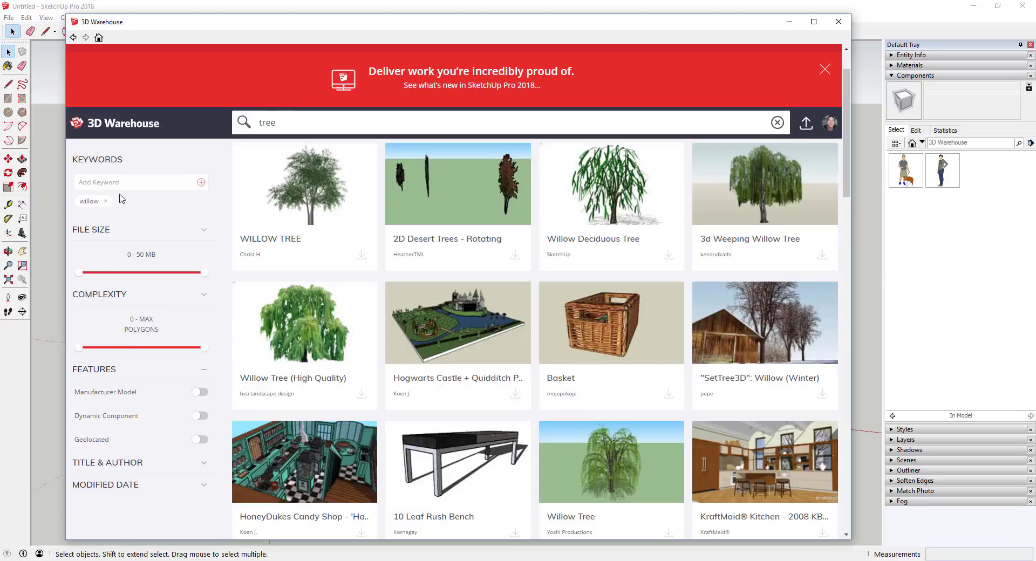
{"action": "left_click", "coordinate": [138, 182]}
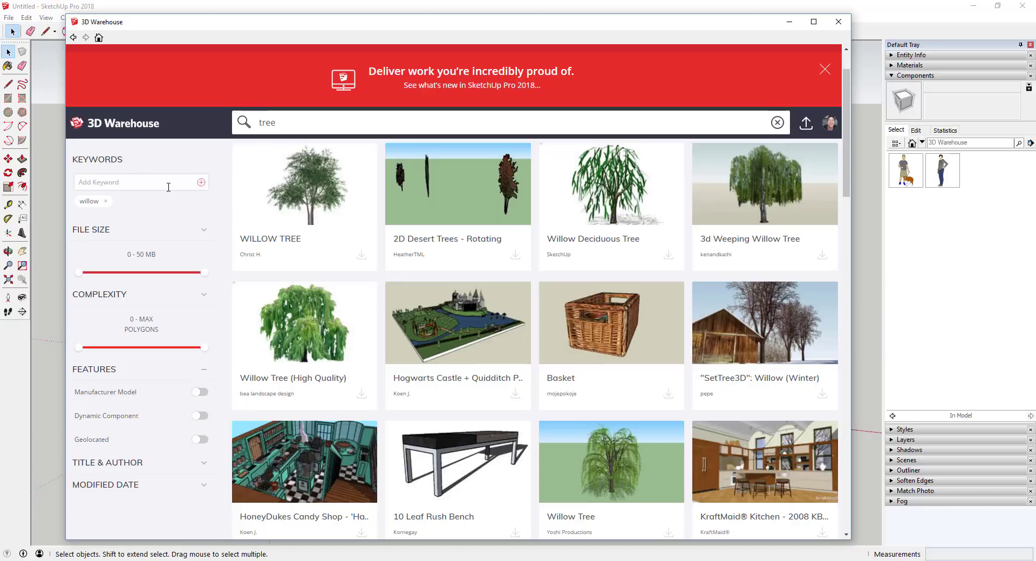
{"action": "type", "text": "tree"}
{"action": "key", "text": "Return"}
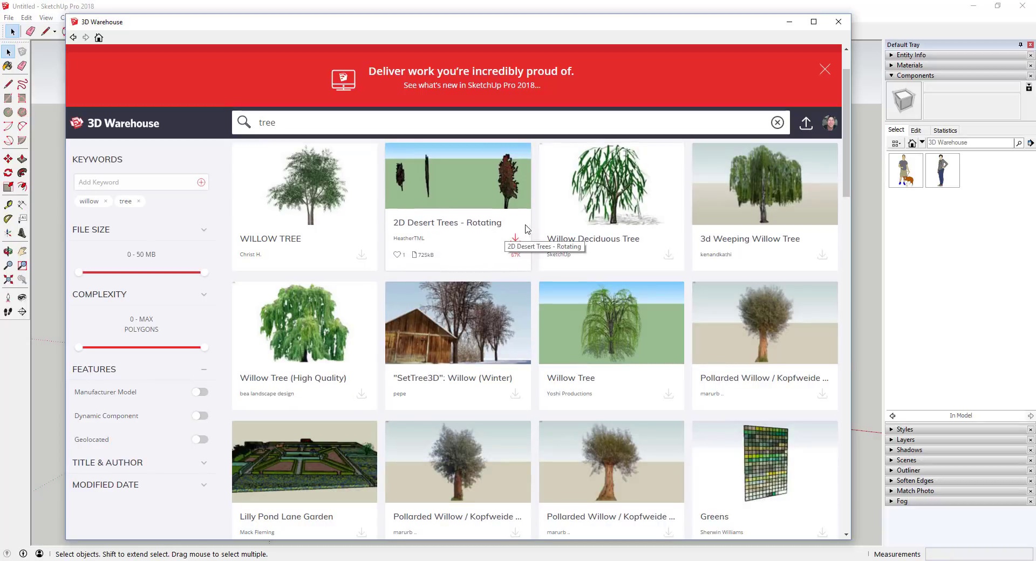
{"action": "left_click", "coordinate": [171, 182]}
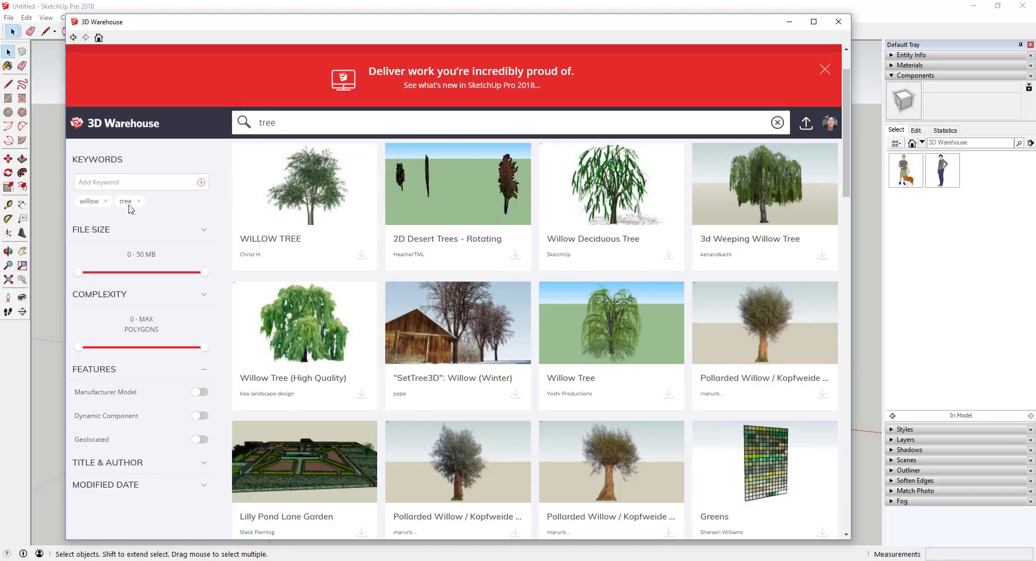
{"action": "left_click", "coordinate": [106, 201]}
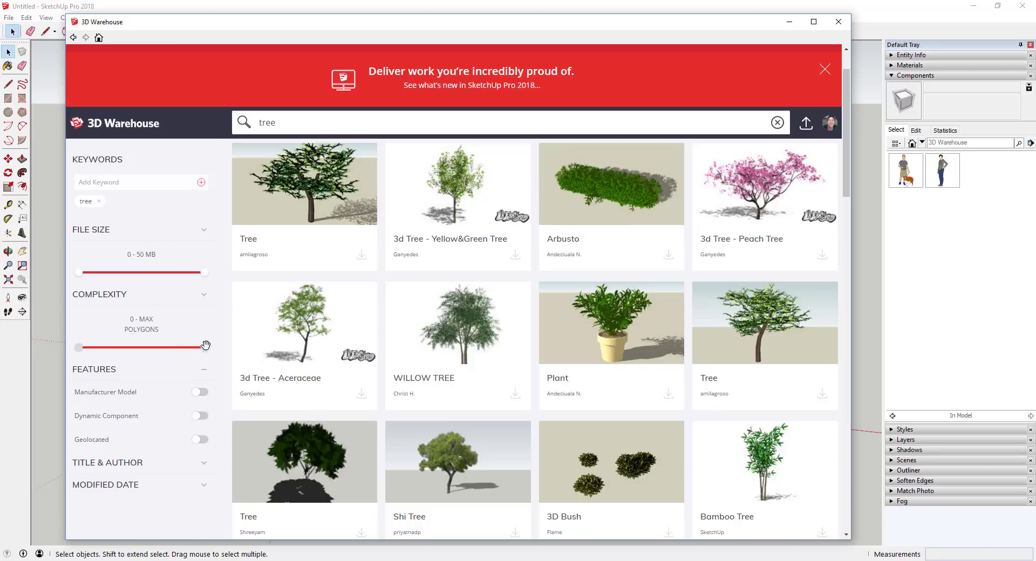
- Limit the tree results to models with a file size of 0 - 2 MB
{"action": "mouse_move", "coordinate": [203, 349]}
{"action": "left_mouse_down"}
{"action": "mouse_move", "coordinate": [116, 345]}
{"action": "mouse_move", "coordinate": [204, 347]}
{"action": "left_mouse_up"}
{"action": "left_click_drag", "start_coordinate": [204, 273], "coordinate": [90, 274]}
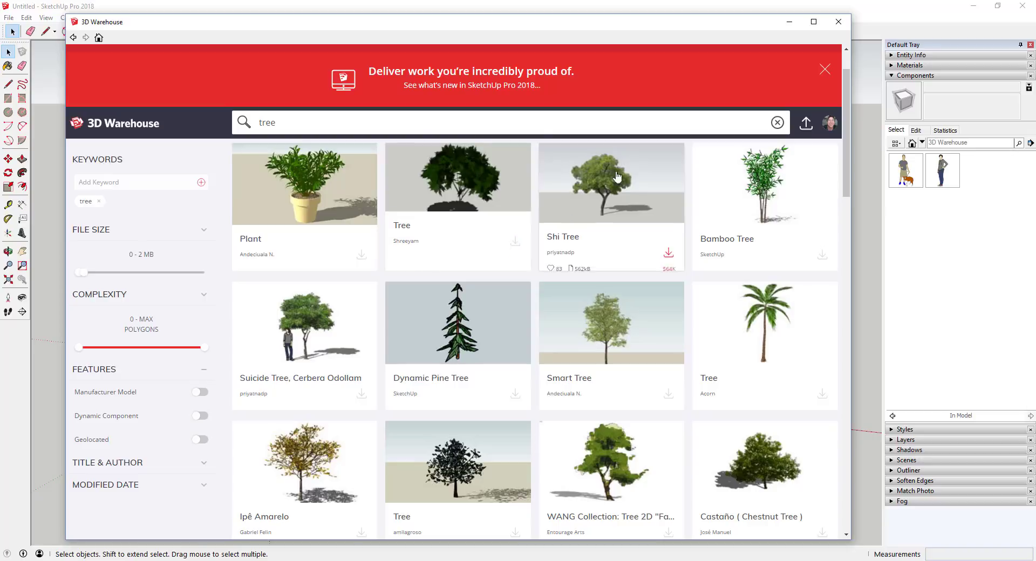
{"action": "scroll", "coordinate": [658, 246], "scroll_direction": "up", "scroll_amount": 1}
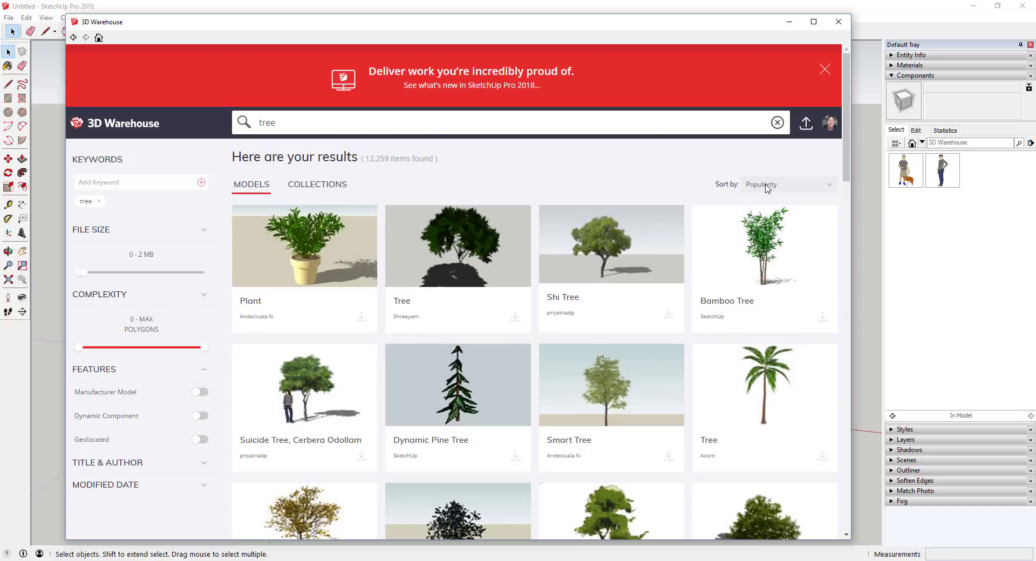
- Compare the tree results sorted by Relevance and by Most Liked, and set the sorting back to Popularity
{"action": "left_click", "coordinate": [783, 185]}
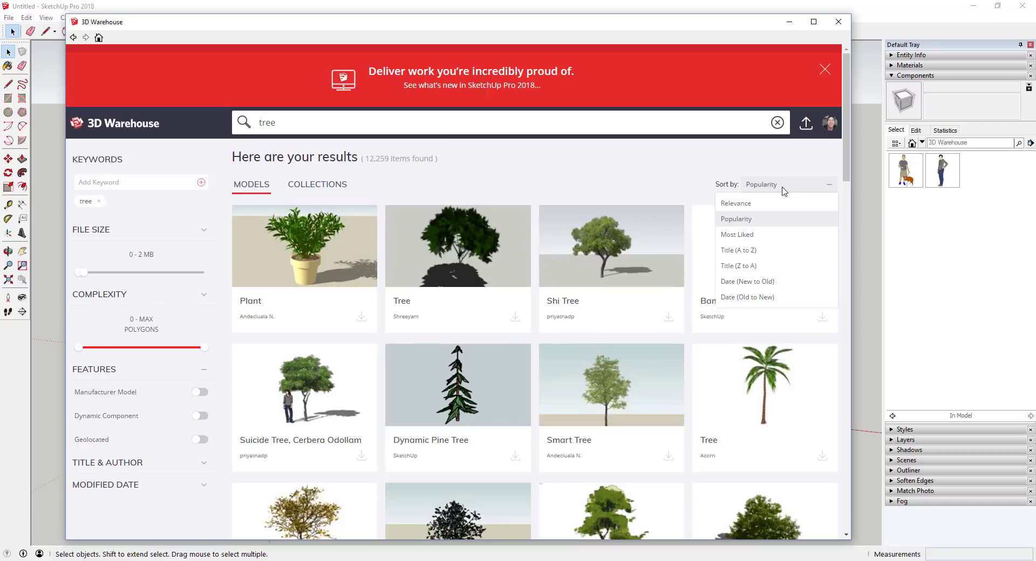
{"action": "left_click", "coordinate": [738, 204]}
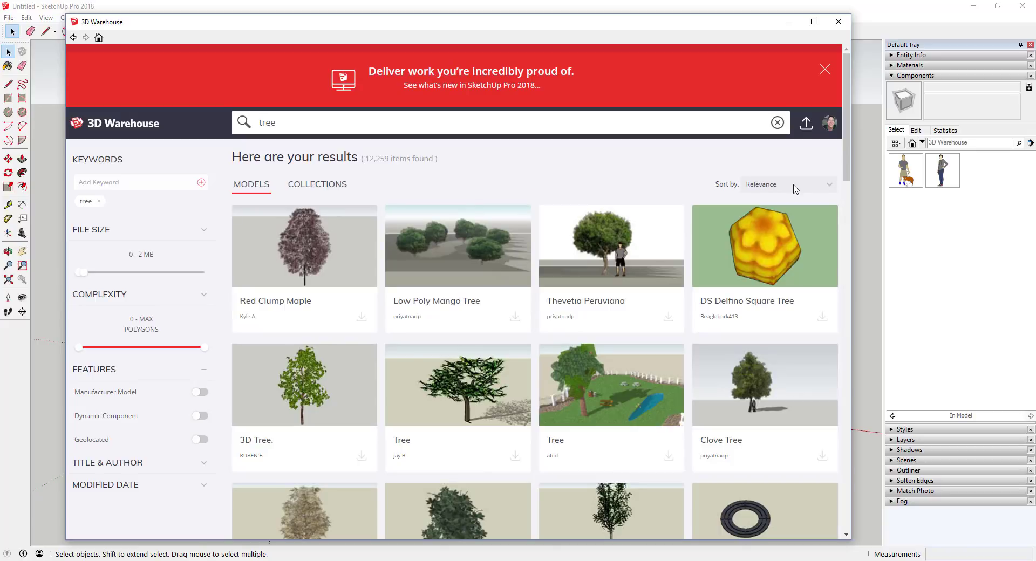
{"action": "left_click", "coordinate": [795, 188]}
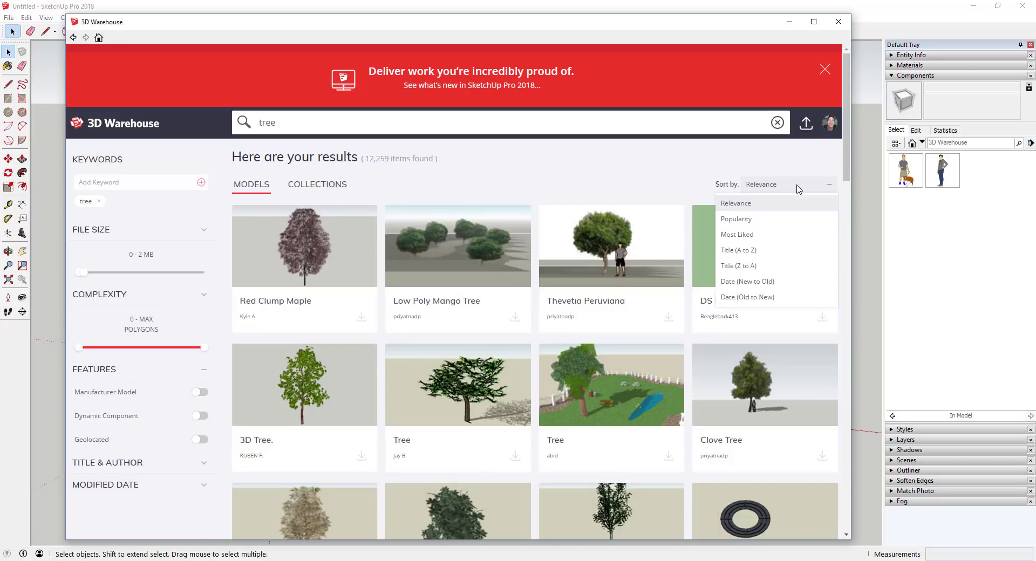
{"action": "left_click", "coordinate": [745, 239]}
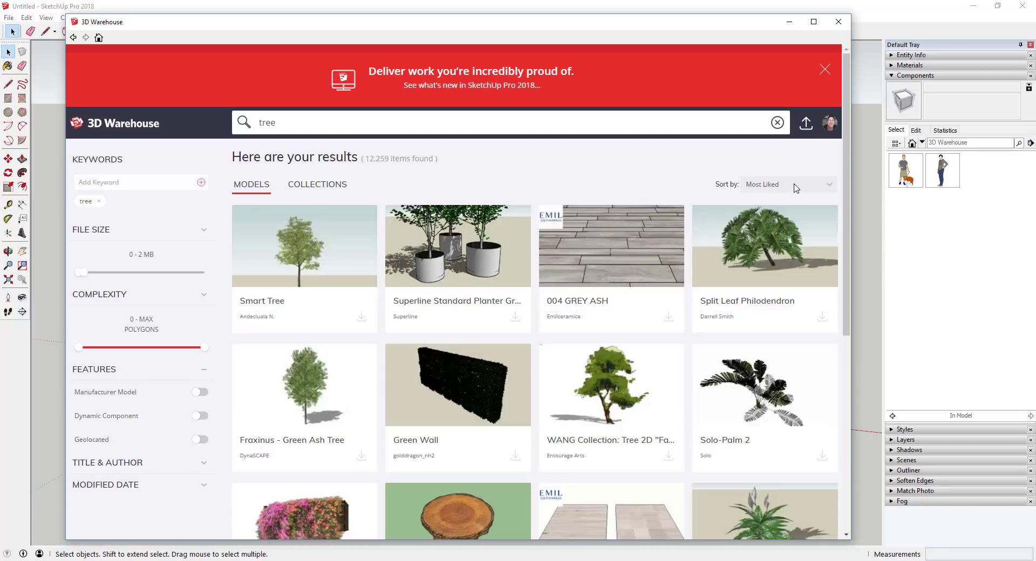
{"action": "left_click", "coordinate": [795, 188]}
{"action": "left_click", "coordinate": [743, 220]}
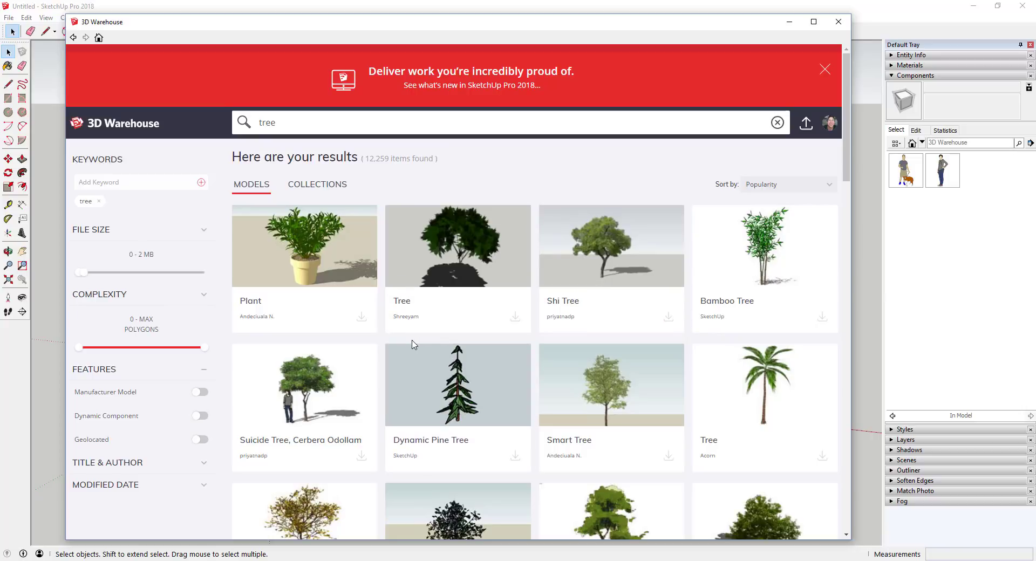
- Empty the search text and restrict the tree results to manufacturer models
{"action": "left_click_drag", "start_coordinate": [294, 123], "coordinate": [28, 125]}
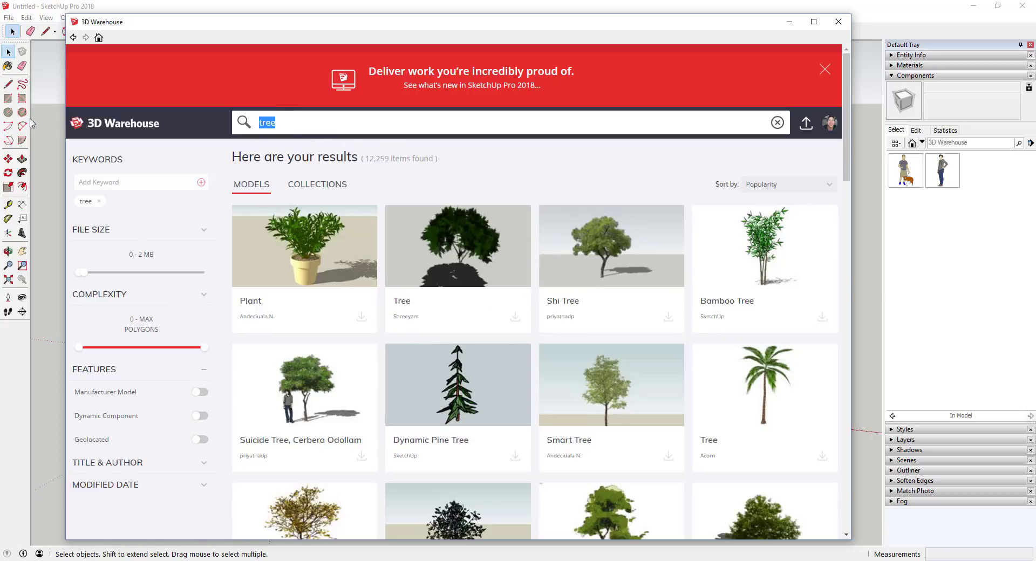
{"action": "key", "text": "BackSpace"}
{"action": "left_click", "coordinate": [202, 396]}
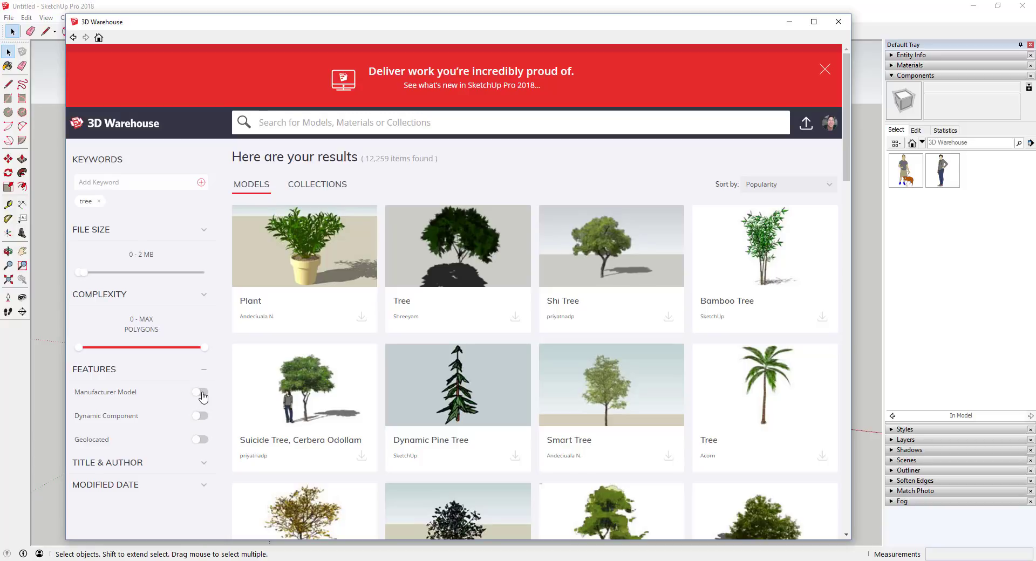
{"action": "left_click", "coordinate": [202, 397]}
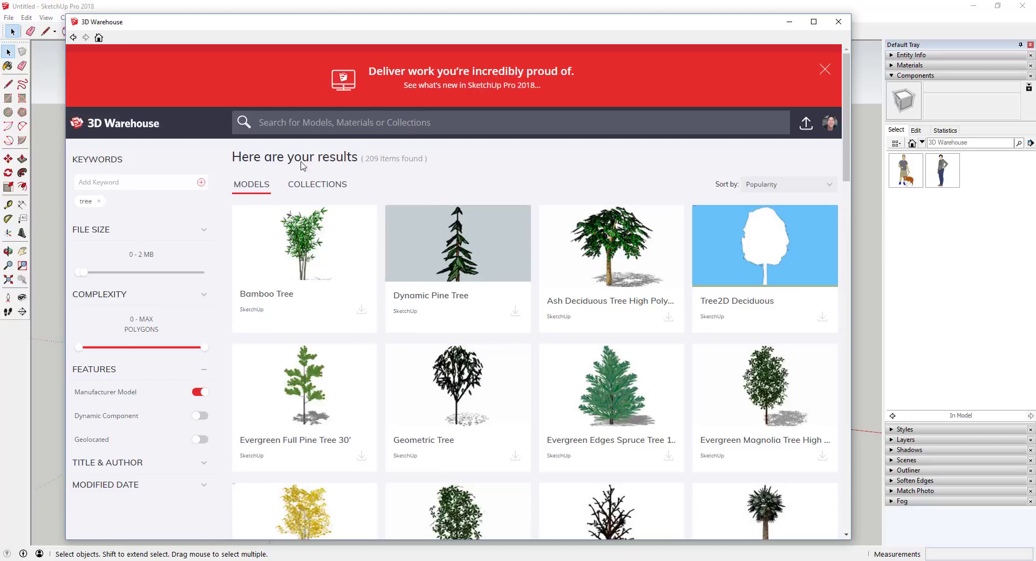
- Search 3D Warehouse for "sink" and restrict the results to manufacturer models
{"action": "left_click", "coordinate": [360, 127]}
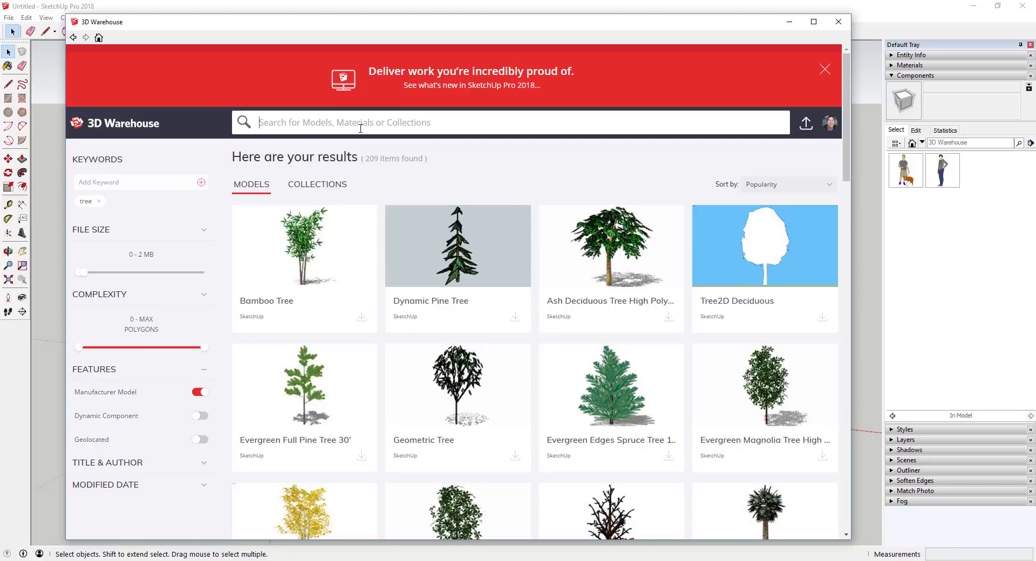
{"action": "type", "text": "sink"}
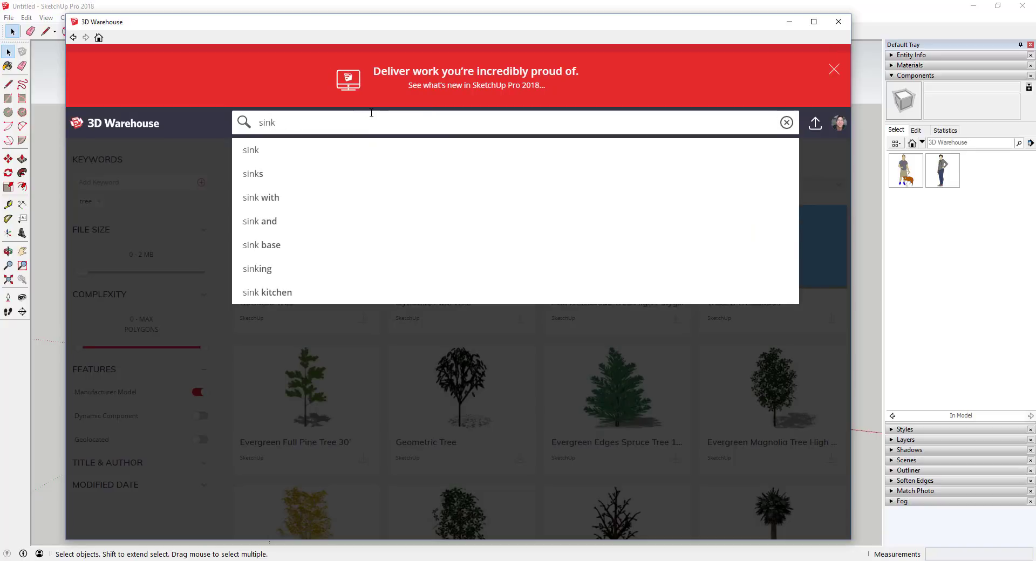
{"action": "key", "text": "Return"}
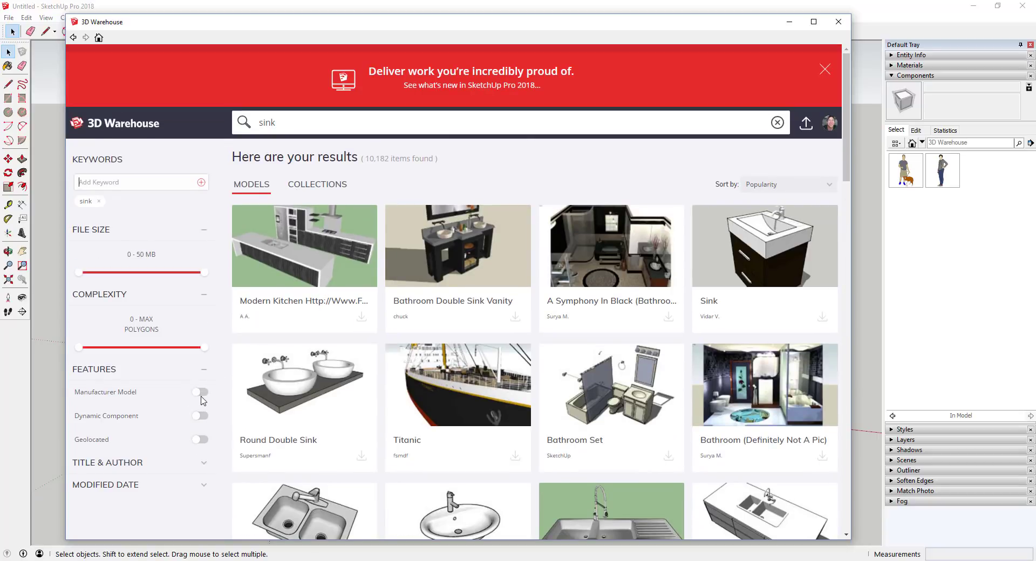
{"action": "left_click", "coordinate": [200, 393]}
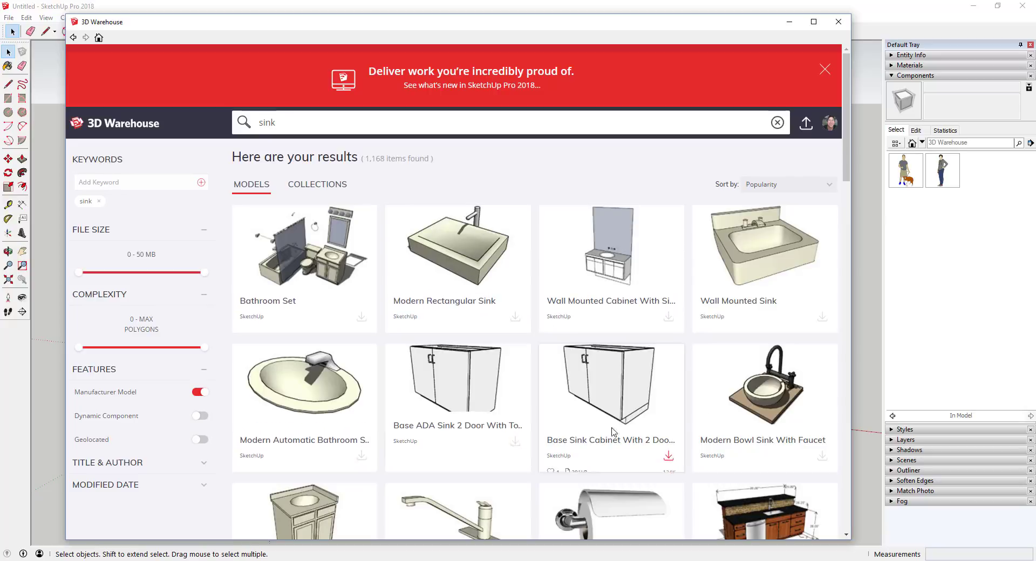
- Find the Kohler K-19047 Escale Vessels lavatory among the results, load it directly into the SketchUp model and place it
{"action": "scroll", "coordinate": [707, 323], "scroll_direction": "down", "scroll_amount": 7}
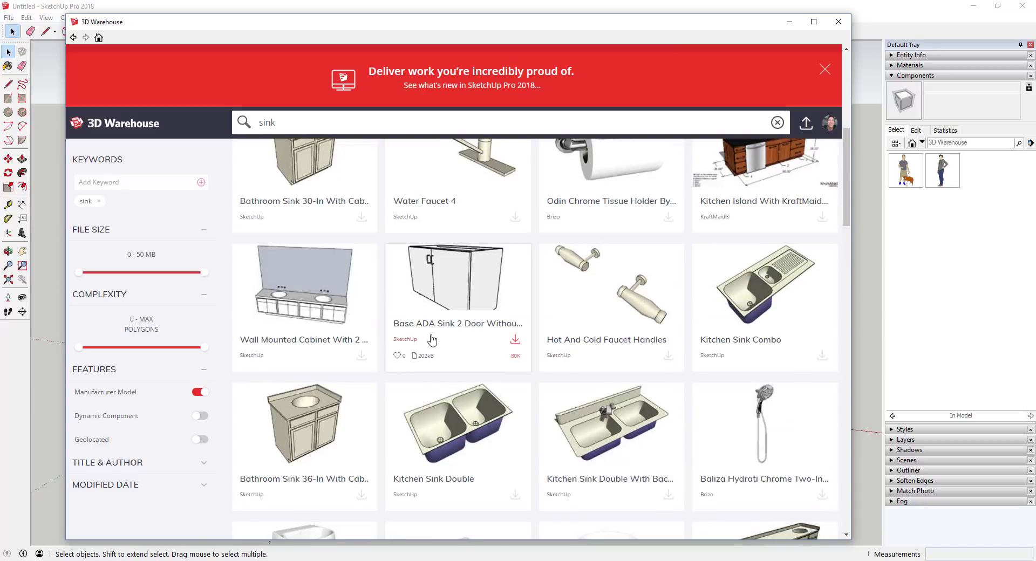
{"action": "scroll", "coordinate": [437, 341], "scroll_direction": "down", "scroll_amount": 3}
{"action": "scroll", "coordinate": [447, 343], "scroll_direction": "down", "scroll_amount": 2}
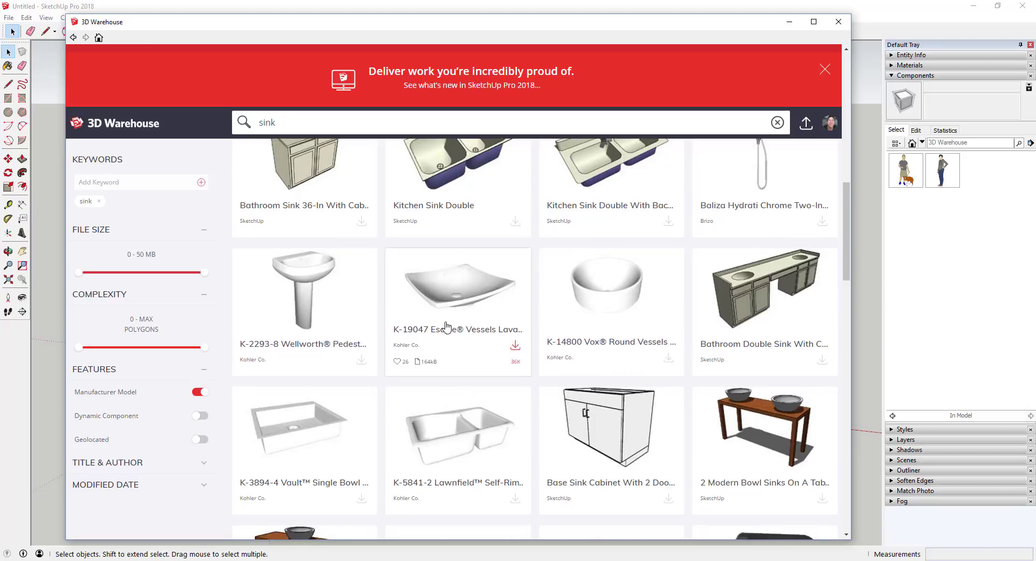
{"action": "scroll", "coordinate": [362, 280], "scroll_direction": "down", "scroll_amount": 4}
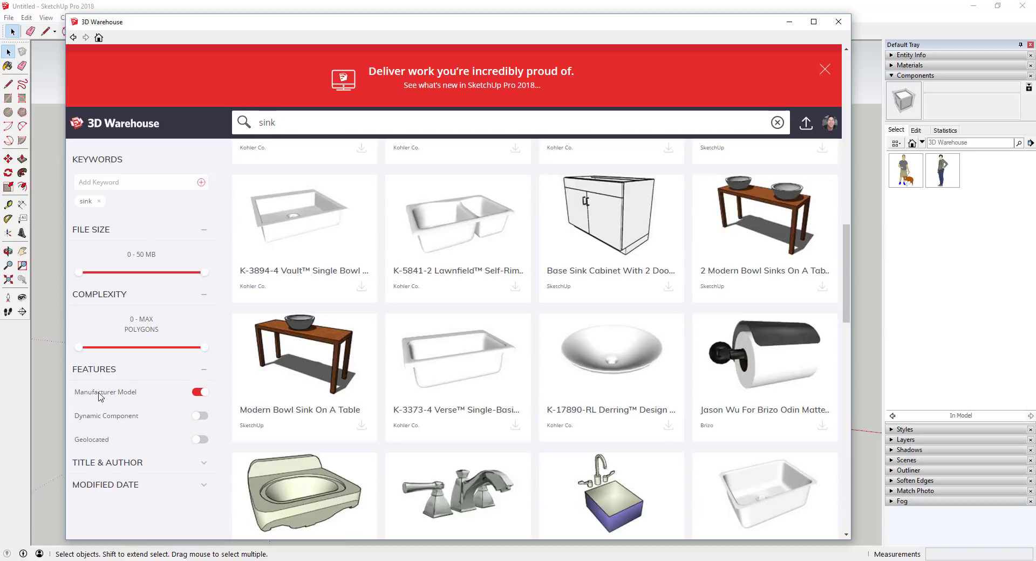
{"action": "scroll", "coordinate": [431, 378], "scroll_direction": "up", "scroll_amount": 5}
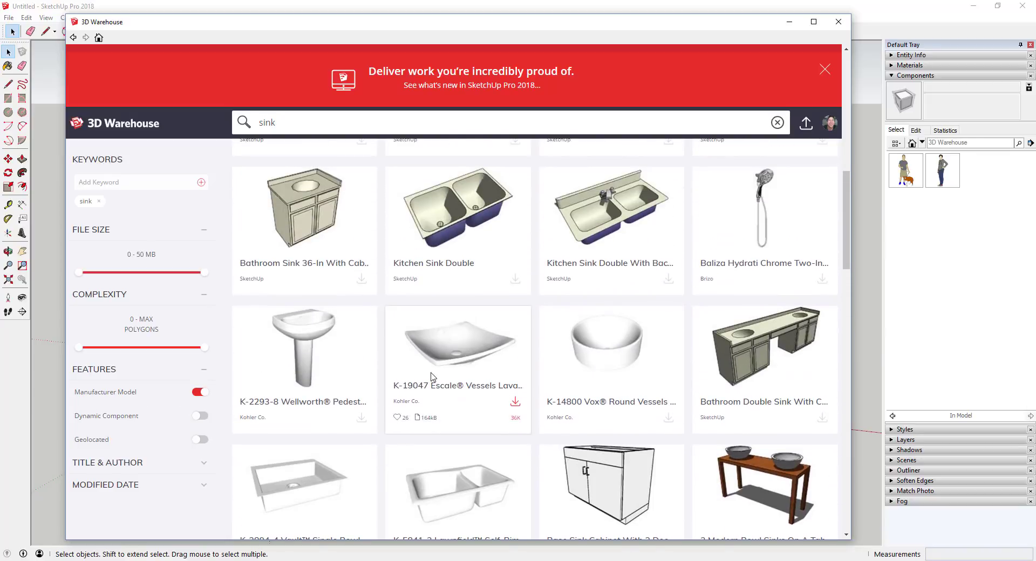
{"action": "left_click", "coordinate": [461, 388]}
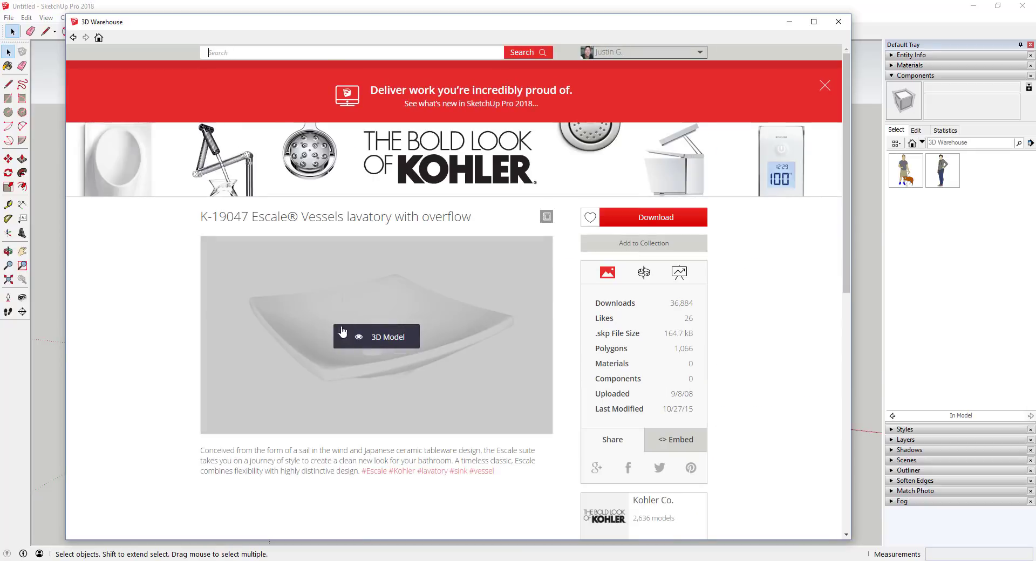
{"action": "left_click", "coordinate": [657, 221]}
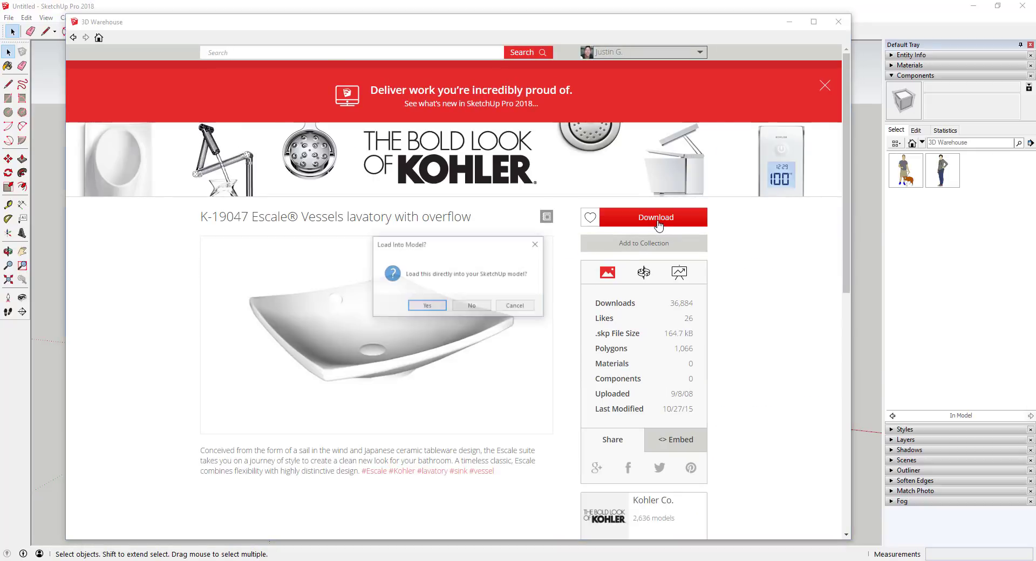
{"action": "left_click", "coordinate": [426, 306]}
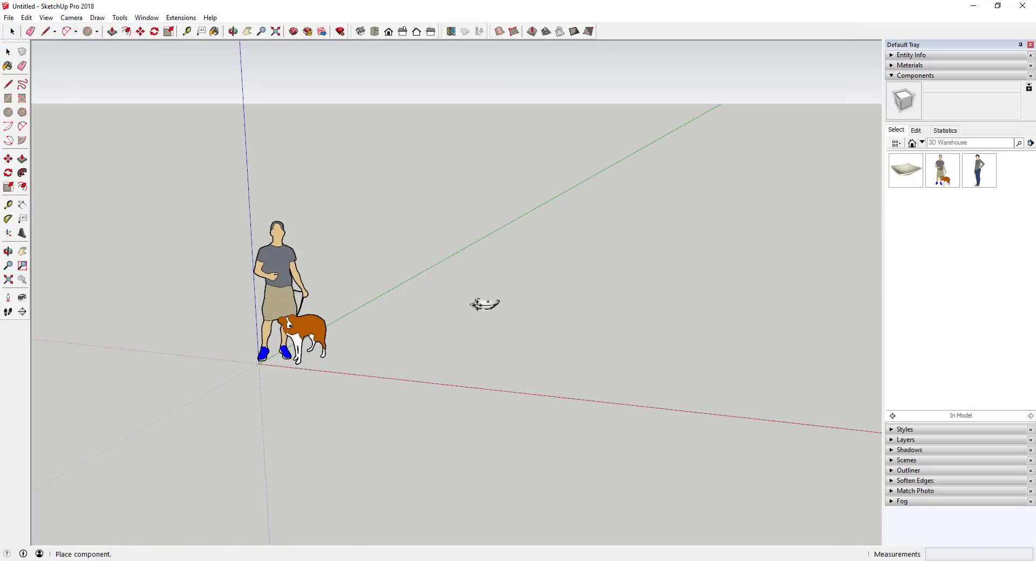
{"action": "scroll", "coordinate": [410, 352], "scroll_direction": "up", "scroll_amount": 6}
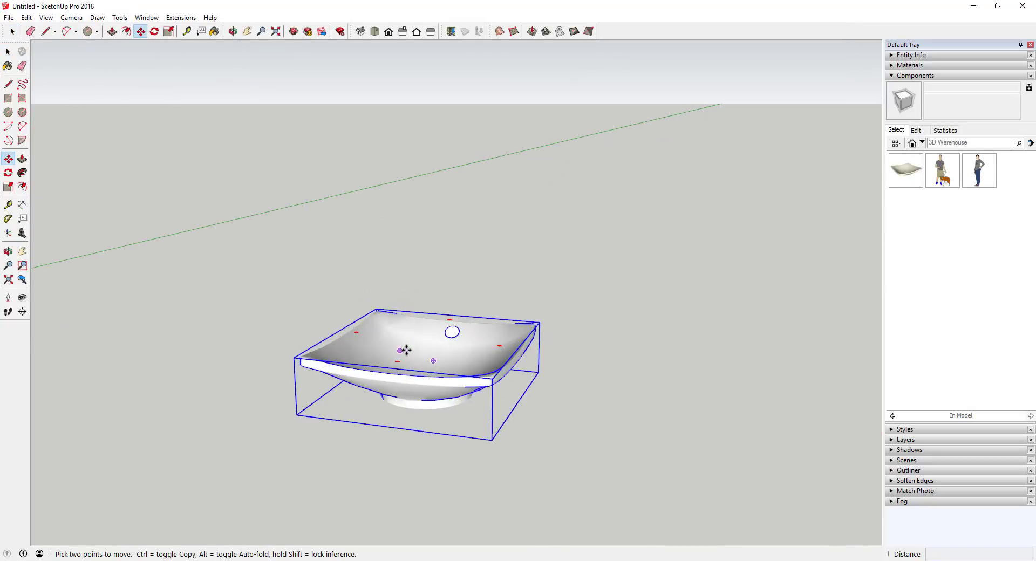
{"action": "middle_click_drag", "start_coordinate": [404, 347], "coordinate": [527, 292]}
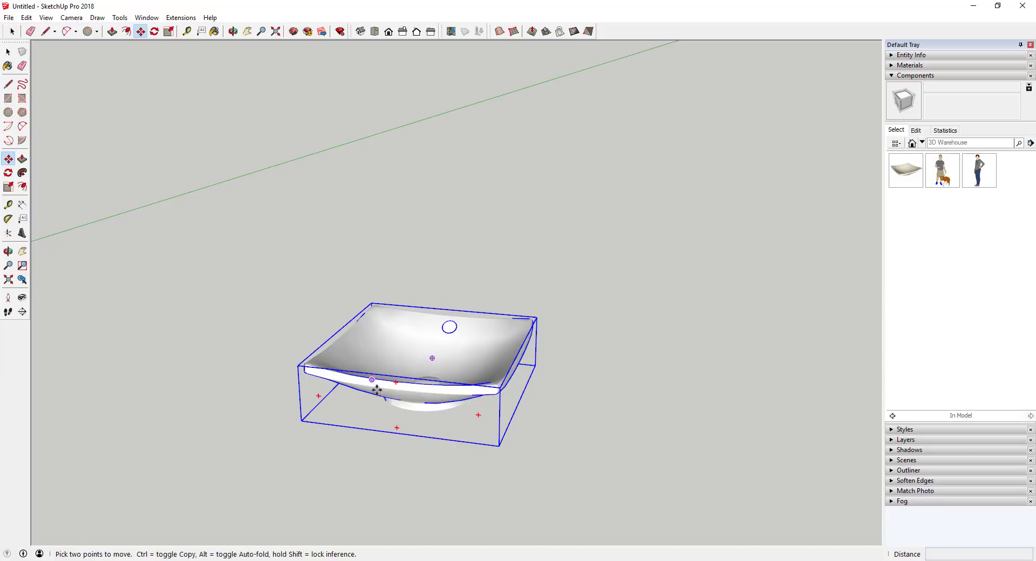
- Delete the placed Kohler sink from the model
{"action": "key", "text": "e"}
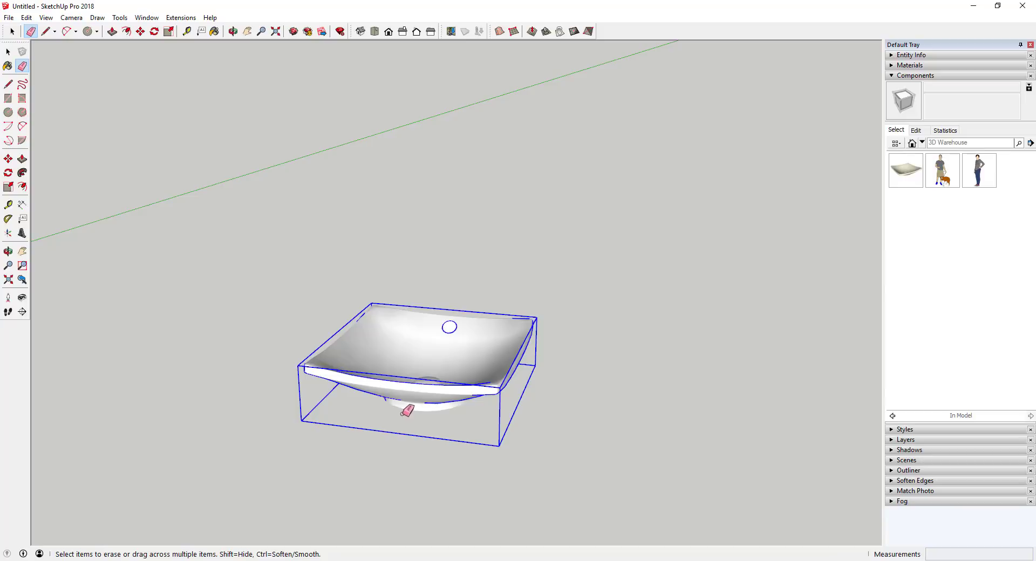
{"action": "key", "text": "space"}
{"action": "left_click", "coordinate": [456, 346]}
{"action": "key", "text": "Delete"}
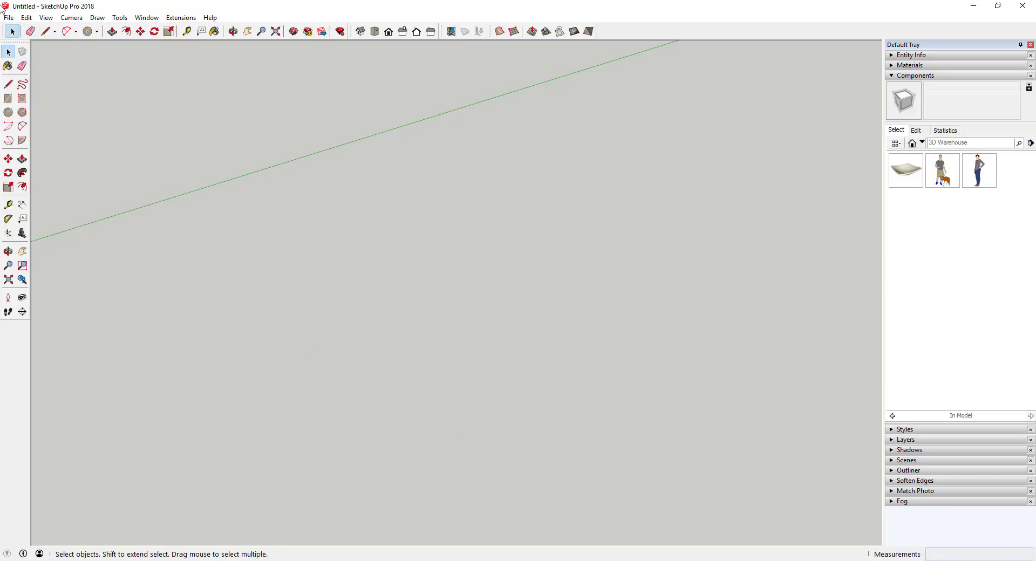
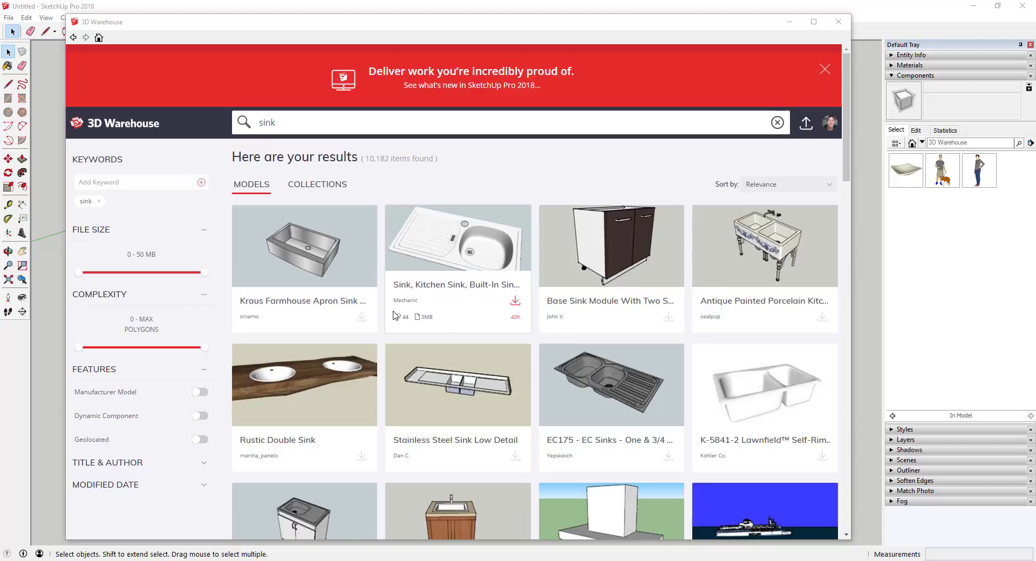
- Search 3D Warehouse for "window" and restrict the results to dynamic components
{"action": "left_click", "coordinate": [253, 122]}
{"action": "type", "text": "window"}
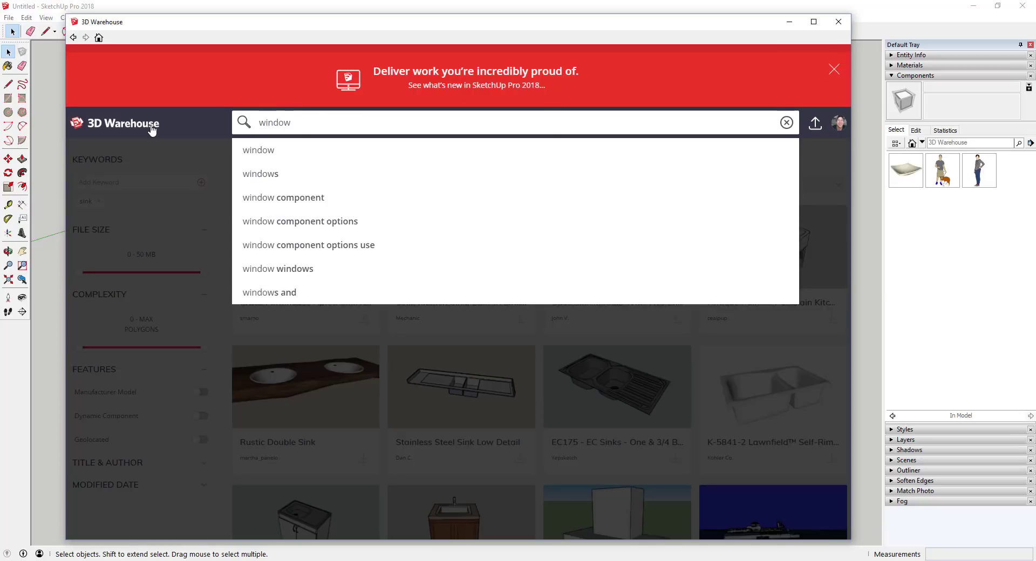
{"action": "key", "text": "Return"}
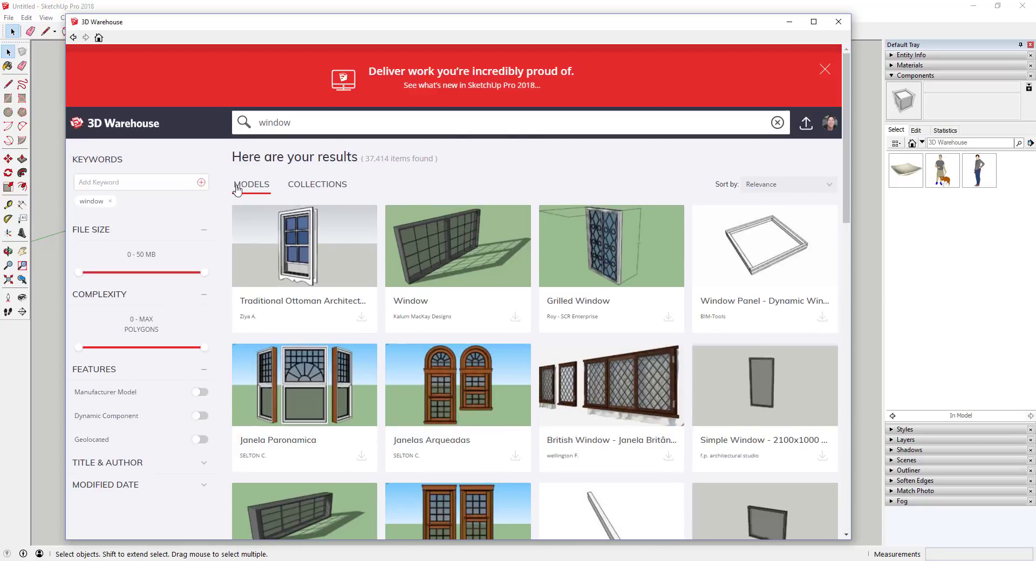
{"action": "left_click", "coordinate": [200, 417]}
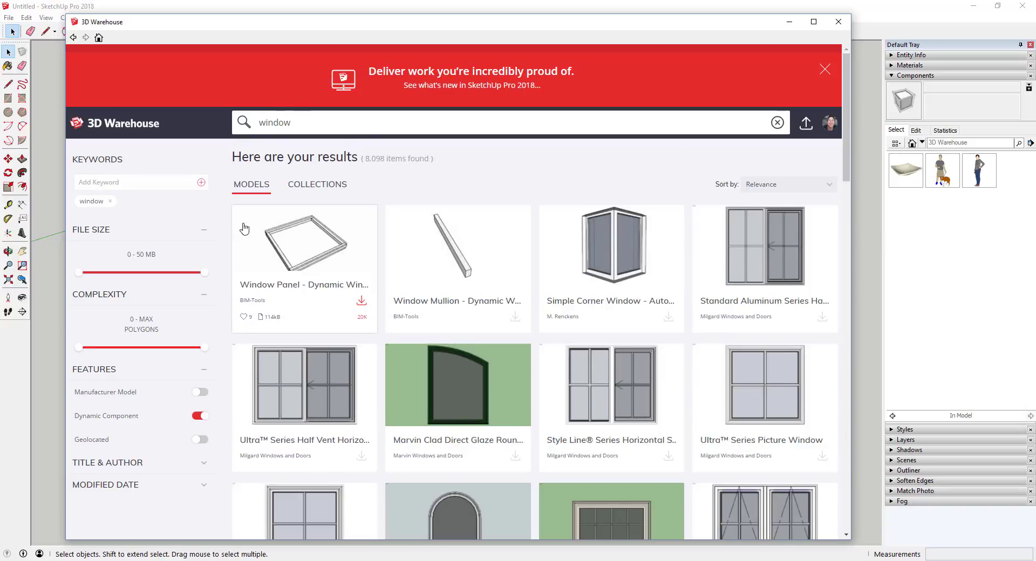
- Load Milgard's Style Line Series Horizontal Sliding Window directly into the SketchUp model and place it in the empty space
{"action": "scroll", "coordinate": [453, 378], "scroll_direction": "down", "scroll_amount": 1}
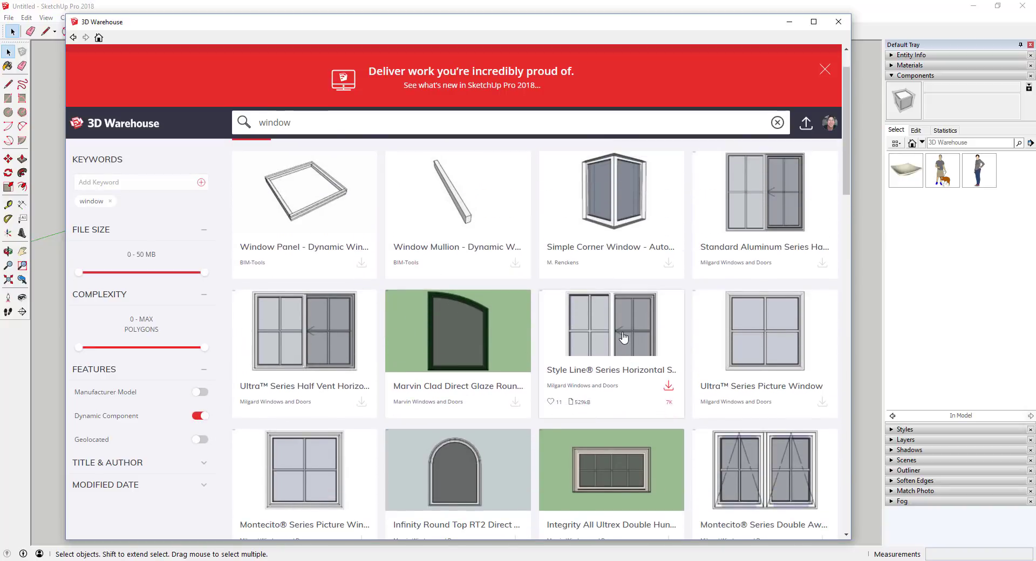
{"action": "left_click", "coordinate": [618, 339]}
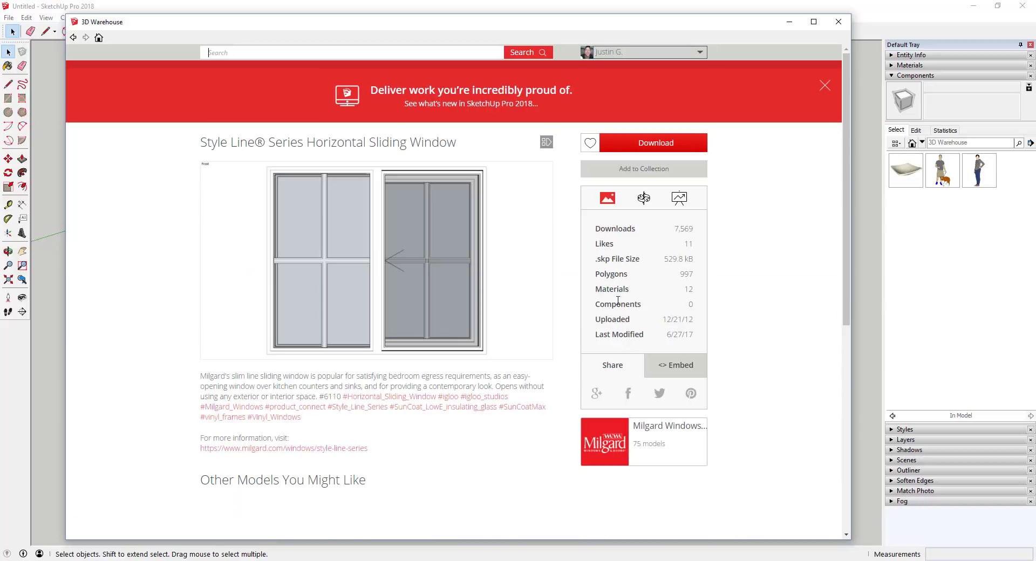
{"action": "left_click", "coordinate": [668, 150]}
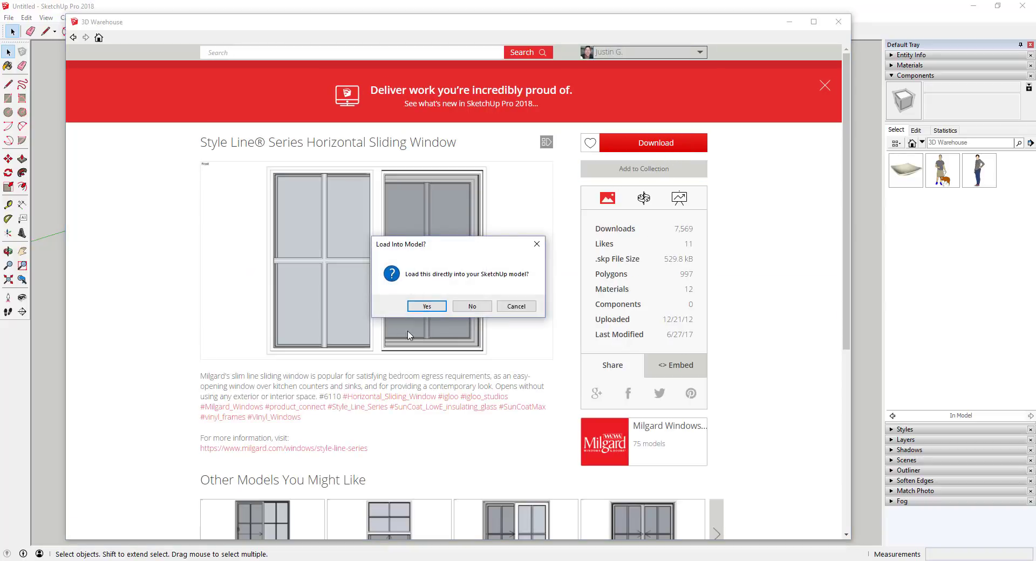
{"action": "left_click", "coordinate": [426, 306]}
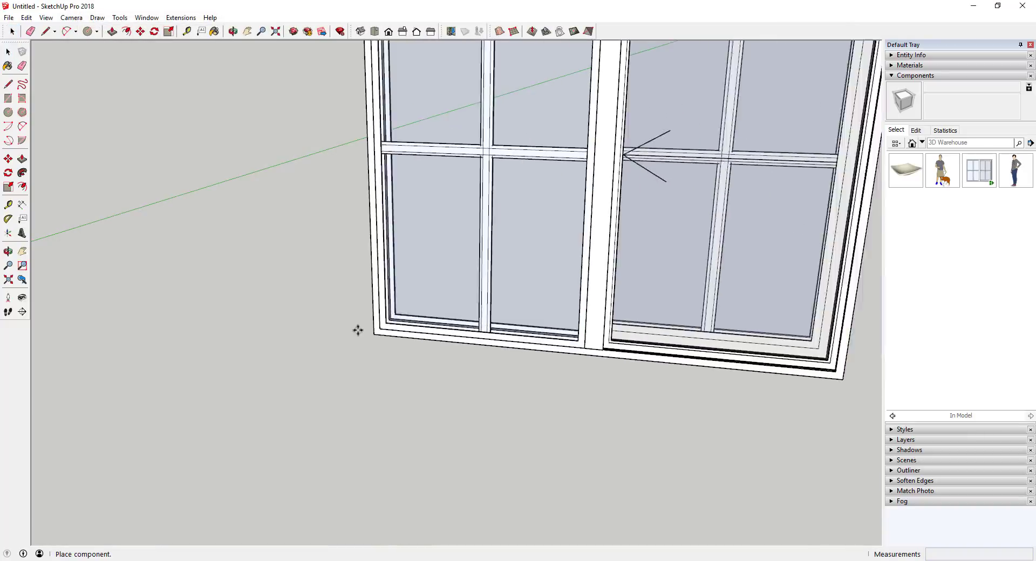
{"action": "scroll", "coordinate": [220, 293], "scroll_direction": "down", "scroll_amount": 5}
{"action": "left_click", "coordinate": [219, 293]}
{"action": "scroll", "coordinate": [303, 176], "scroll_direction": "up", "scroll_amount": 2}
{"action": "key", "text": "space"}
{"action": "scroll", "coordinate": [322, 145], "scroll_direction": "up", "scroll_amount": 2}
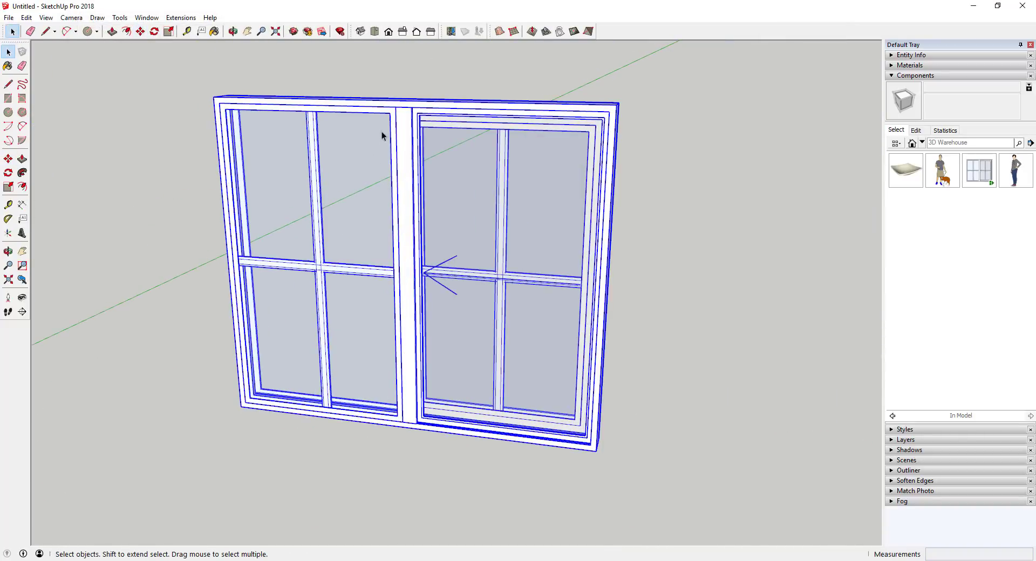
- Open the Extension Manager and look for the Dynamic Components extension in the list
{"action": "left_click", "coordinate": [181, 18]}
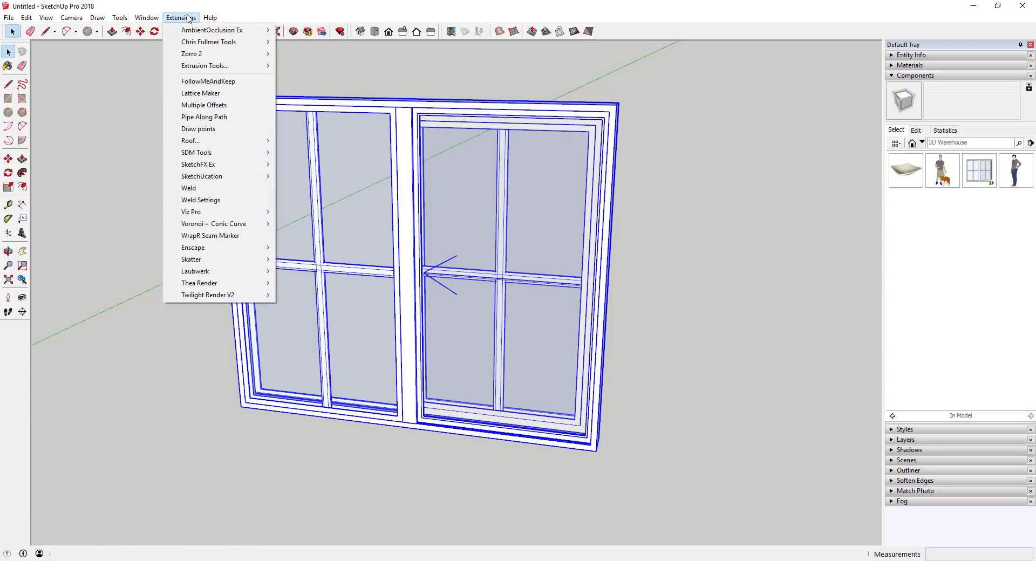
{"action": "mouse_move", "coordinate": [151, 19]}
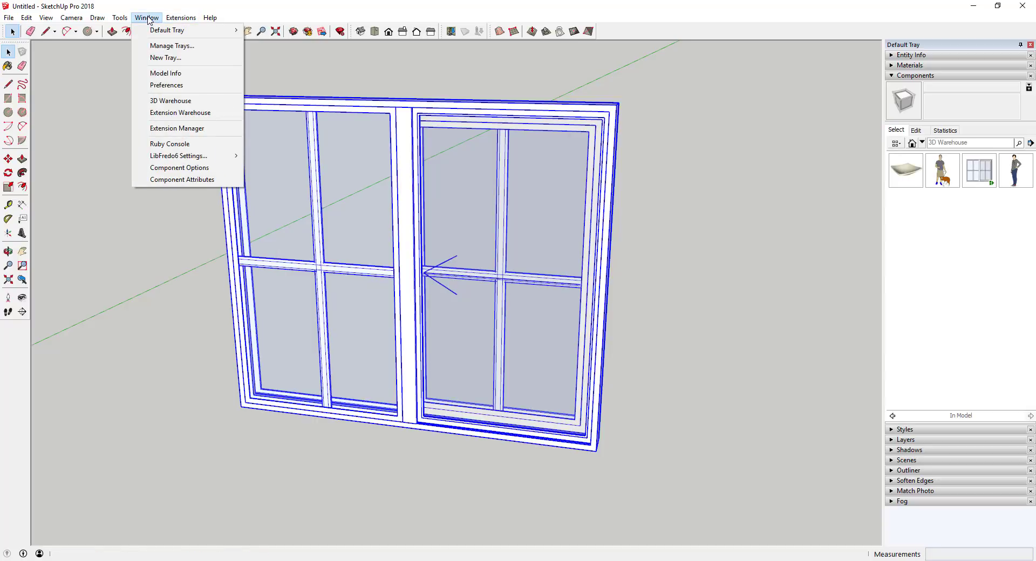
{"action": "left_click", "coordinate": [177, 128]}
{"action": "scroll", "coordinate": [452, 352], "scroll_direction": "down", "scroll_amount": 10}
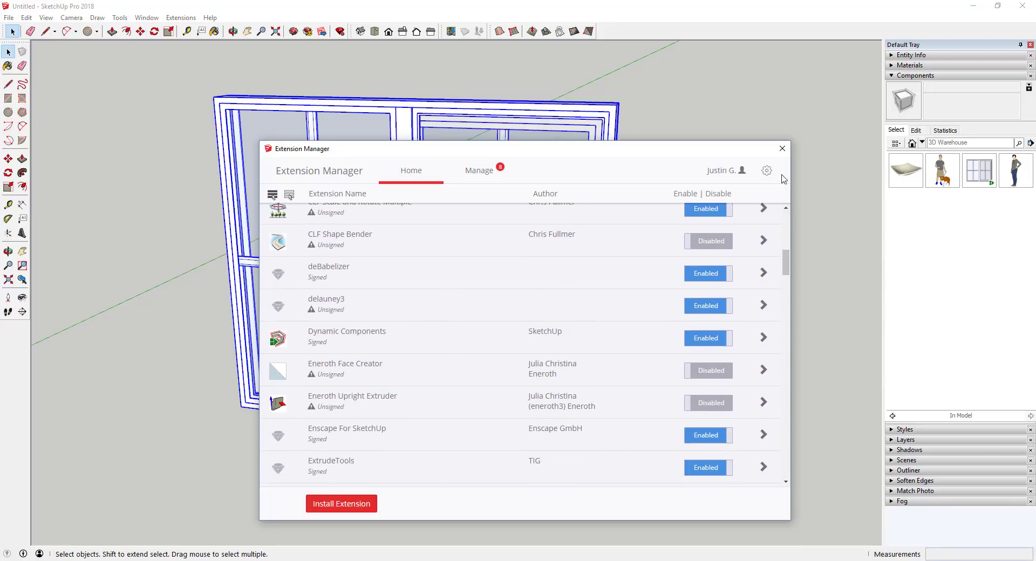
- Close the Extension Manager and show the Milgard window's Component Options dialog beside the window
{"action": "left_click", "coordinate": [781, 148]}
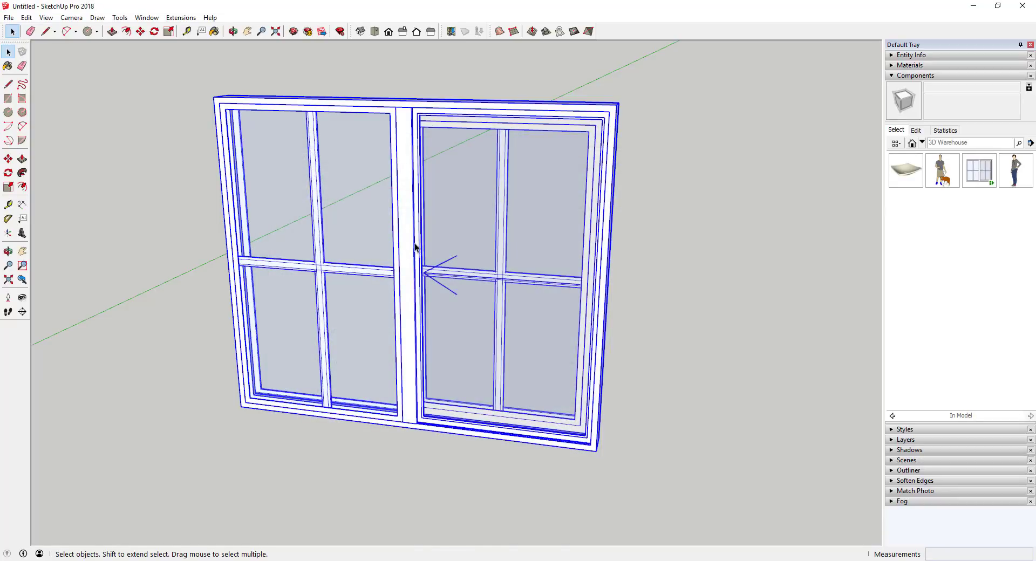
{"action": "right_click", "coordinate": [415, 246]}
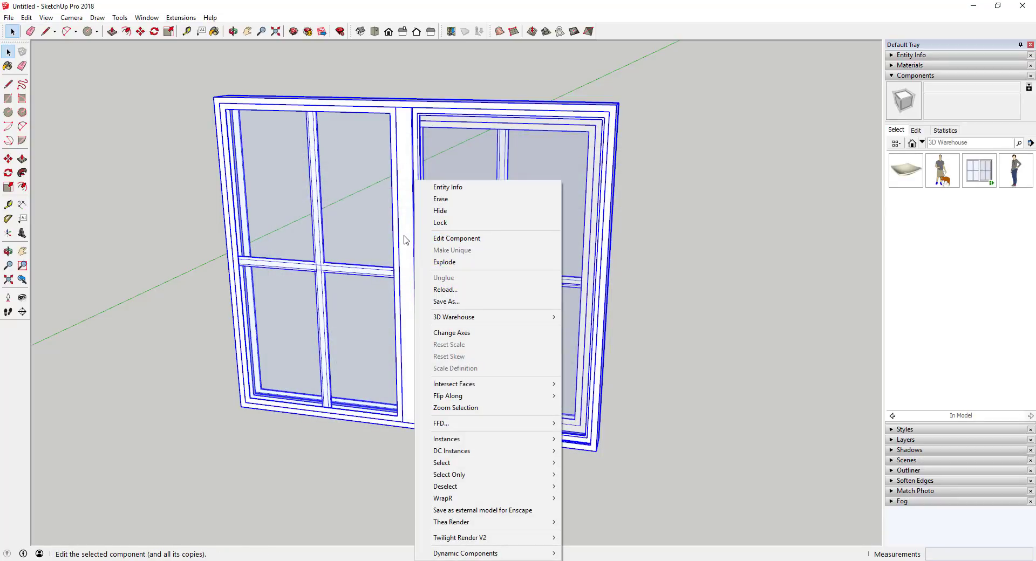
{"action": "mouse_move", "coordinate": [491, 553]}
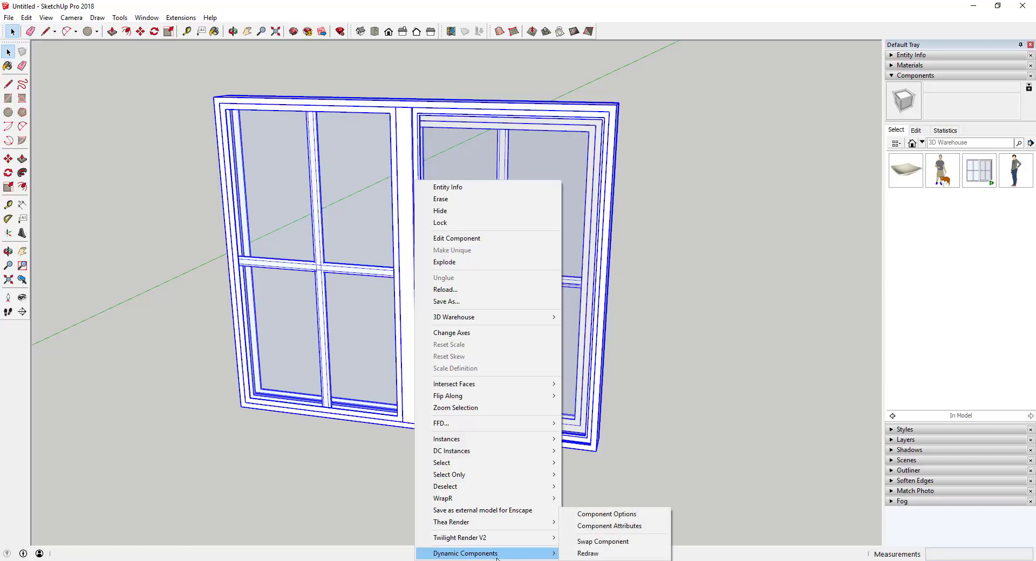
{"action": "left_click", "coordinate": [620, 513]}
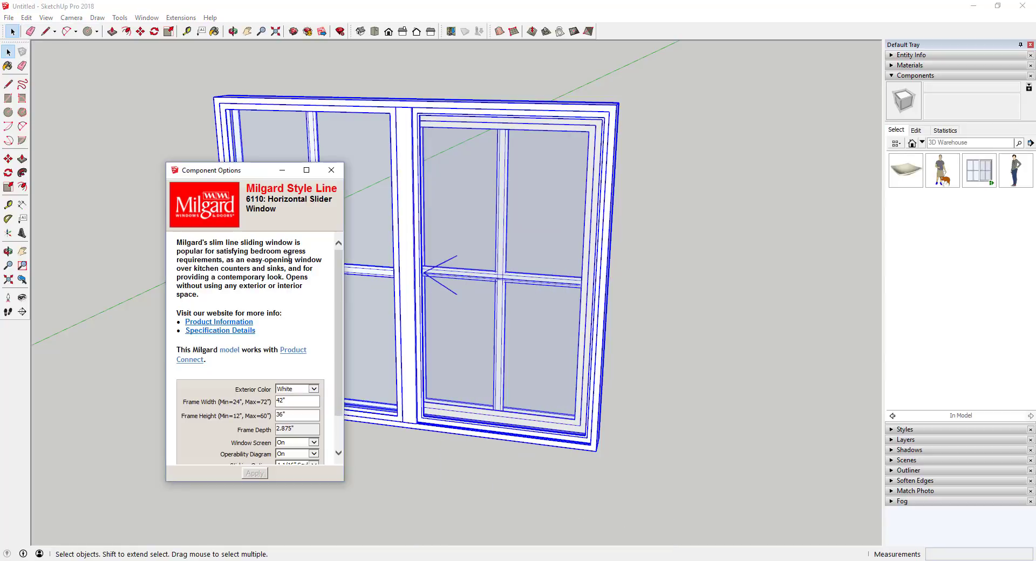
{"action": "left_click_drag", "start_coordinate": [246, 176], "coordinate": [727, 107]}
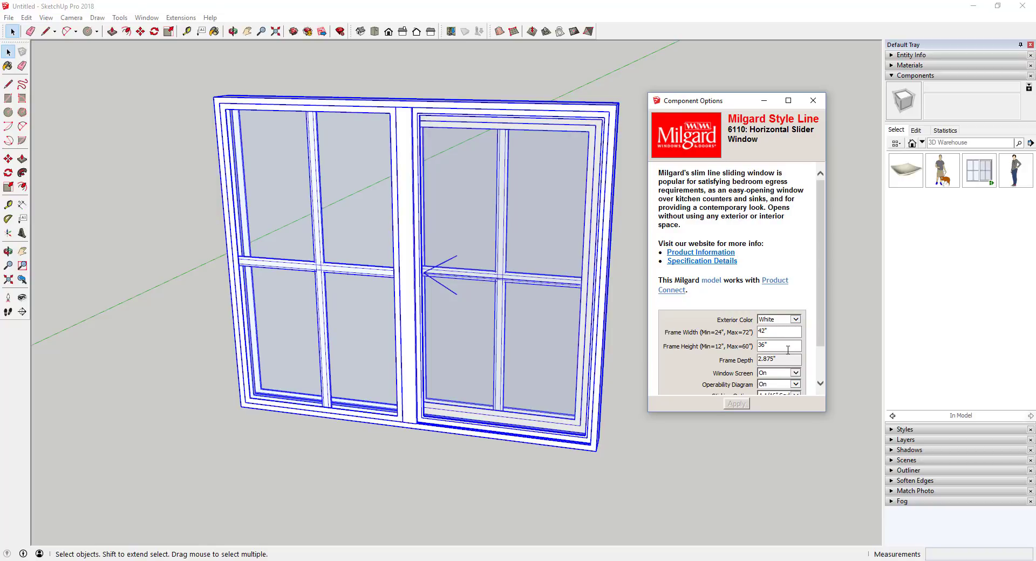
- Set the Milgard window's frame width to 72" and apply the change
{"action": "double_click", "coordinate": [786, 332]}
{"action": "type", "text": "7"}
{"action": "key", "text": "Tab"}
{"action": "left_click", "coordinate": [736, 404]}
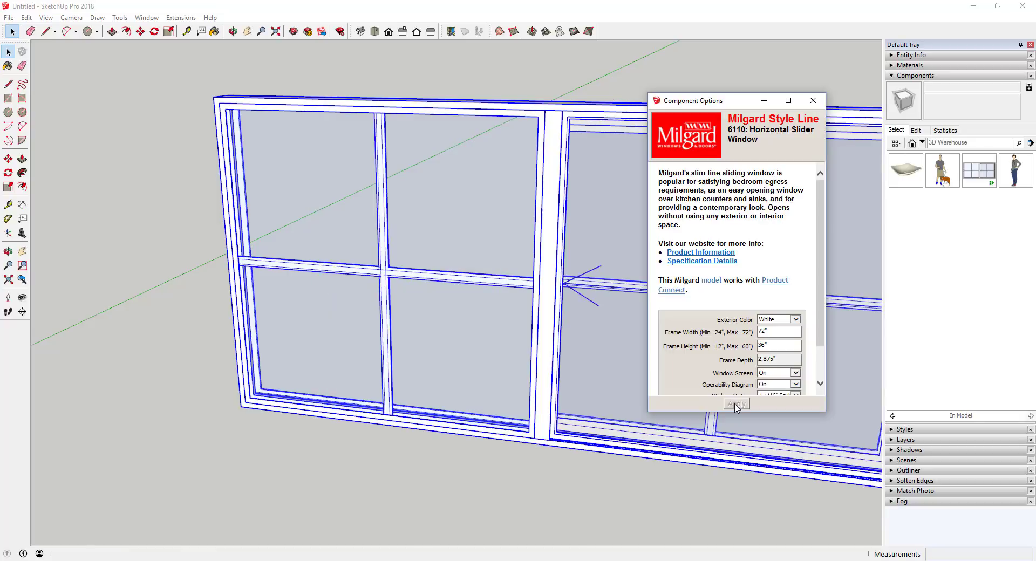
{"action": "scroll", "coordinate": [317, 228], "scroll_direction": "down", "scroll_amount": 5}
{"action": "scroll", "coordinate": [491, 236], "scroll_direction": "up", "scroll_amount": 3}
{"action": "middle_click_drag", "start_coordinate": [445, 120], "coordinate": [364, 111], "text": "shift"}
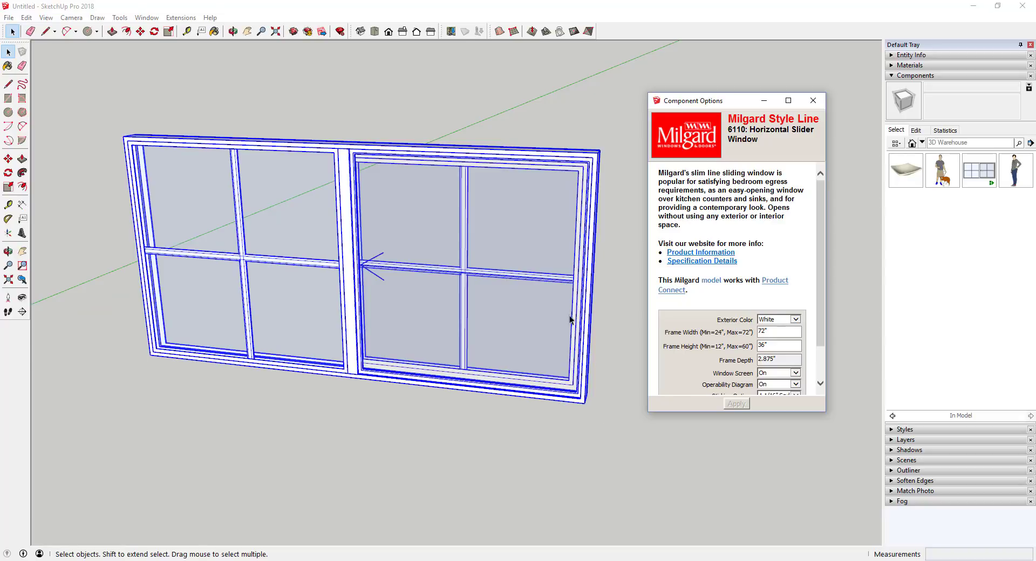
- Turn the Milgard window's Window Screen option off and apply it
{"action": "scroll", "coordinate": [573, 318], "scroll_direction": "up", "scroll_amount": 2}
{"action": "left_click", "coordinate": [766, 374]}
{"action": "left_click", "coordinate": [769, 384]}
{"action": "left_click", "coordinate": [734, 405]}
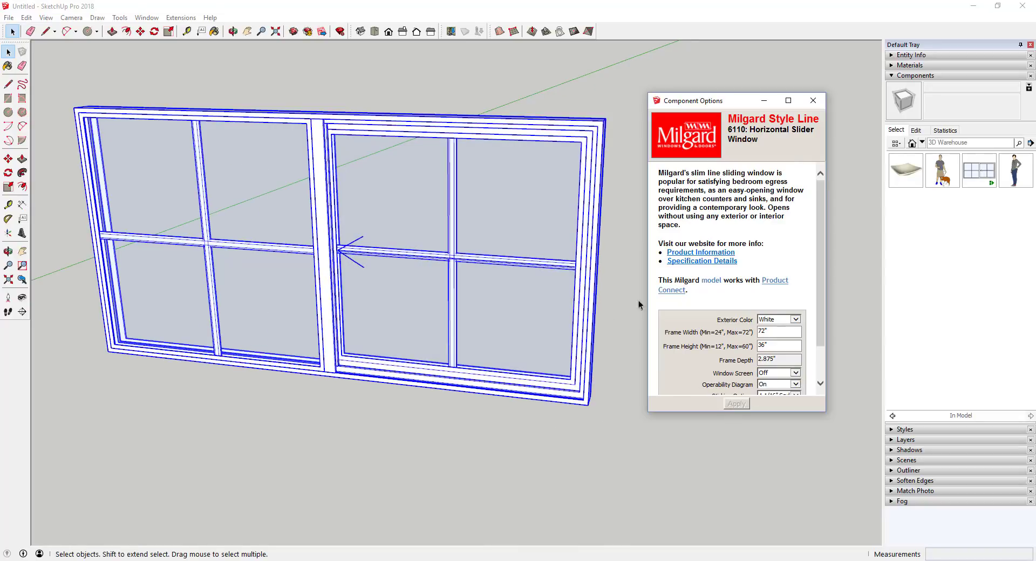
- Increase the window's number of horizontal lites so that each sash is divided into three columns, and apply it
{"action": "scroll", "coordinate": [777, 356], "scroll_direction": "down", "scroll_amount": 2}
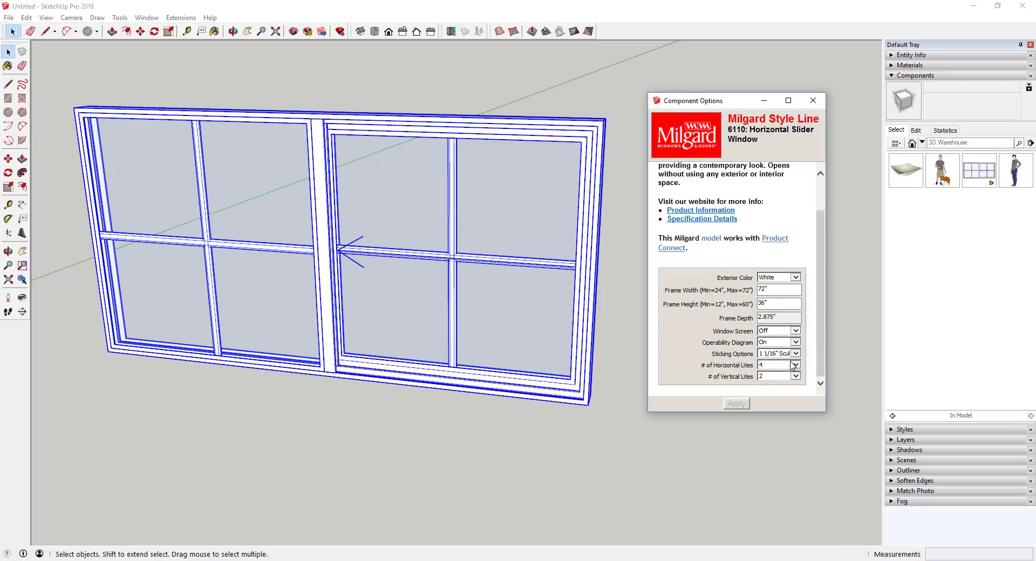
{"action": "left_click", "coordinate": [793, 366]}
{"action": "left_click", "coordinate": [777, 377]}
{"action": "left_click", "coordinate": [736, 404]}
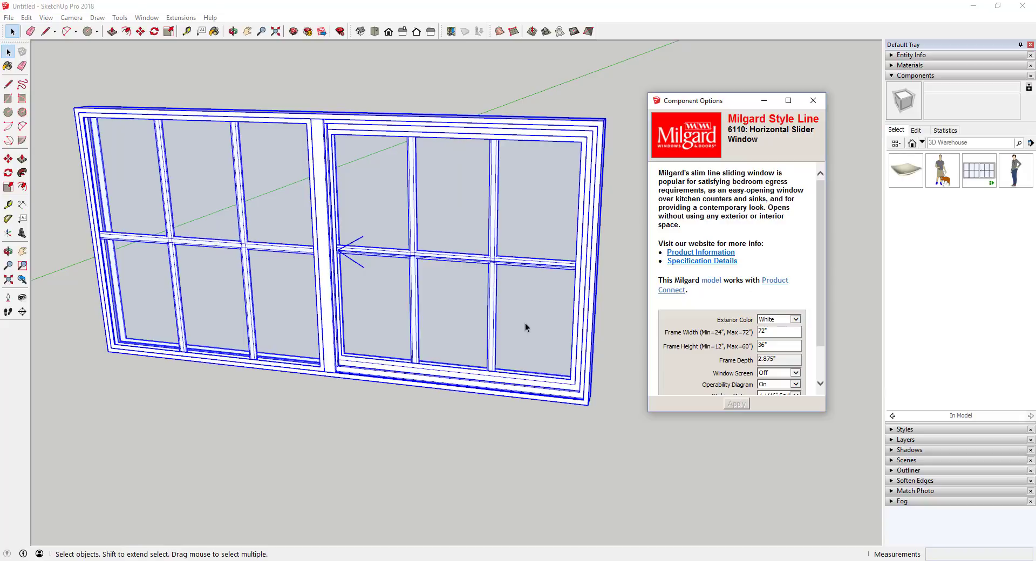
{"action": "middle_click_drag", "start_coordinate": [521, 357], "coordinate": [613, 188]}
- Open 3D Warehouse from SketchUp and search it for "burj dubai"
{"action": "left_click", "coordinate": [9, 18]}
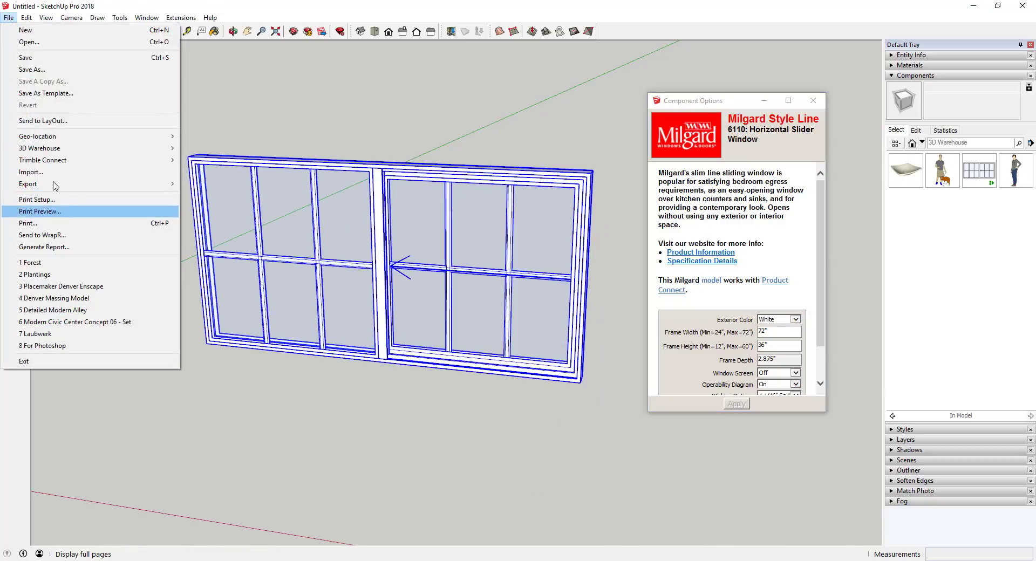
{"action": "mouse_move", "coordinate": [167, 148]}
{"action": "left_click", "coordinate": [226, 149]}
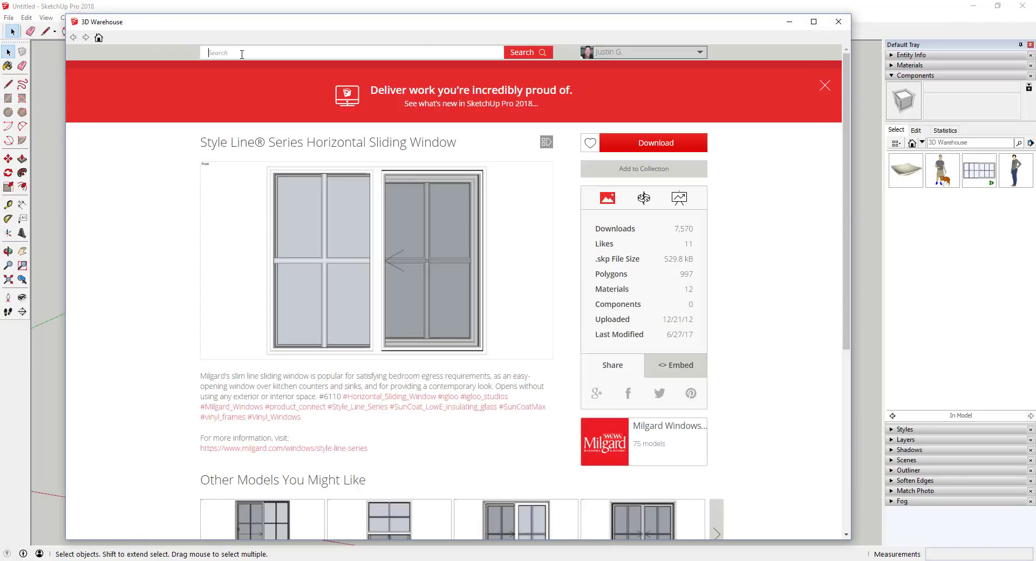
{"action": "left_click", "coordinate": [242, 54]}
{"action": "type", "text": "burj"}
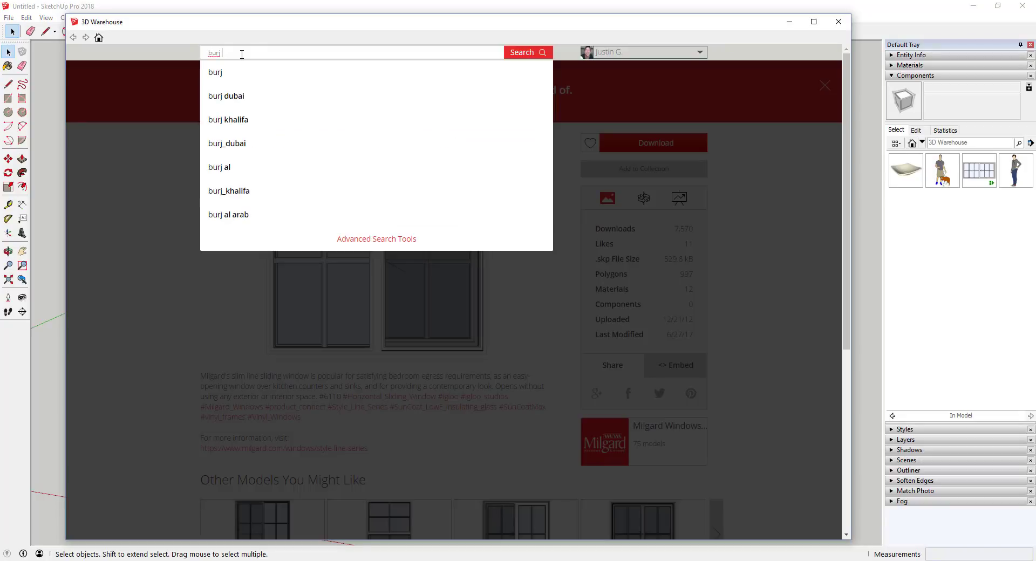
{"action": "left_click", "coordinate": [234, 98]}
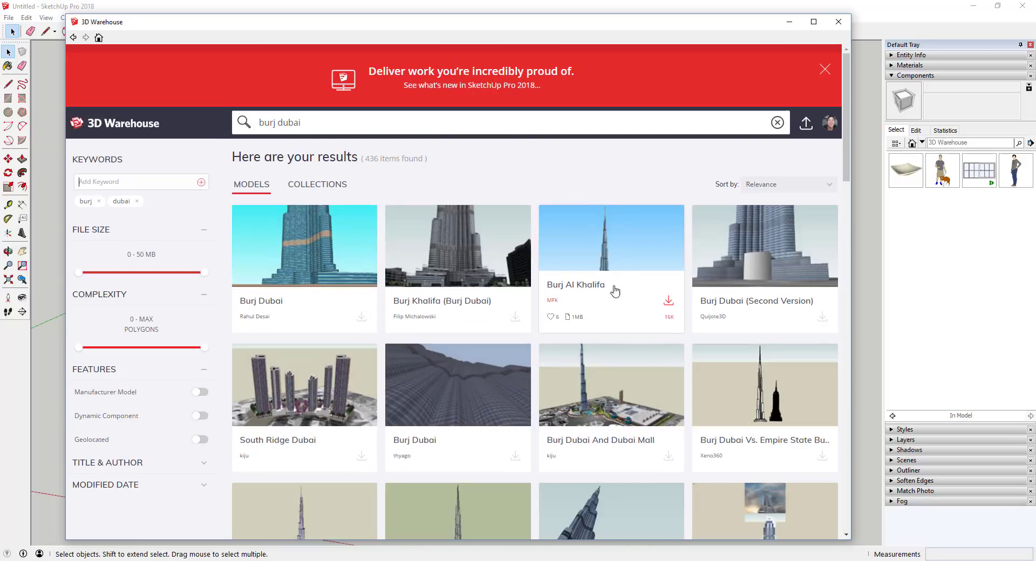
- Browse the Burj Dubai search results and restrict them to geolocated models
{"action": "scroll", "coordinate": [523, 300], "scroll_direction": "down", "scroll_amount": 4}
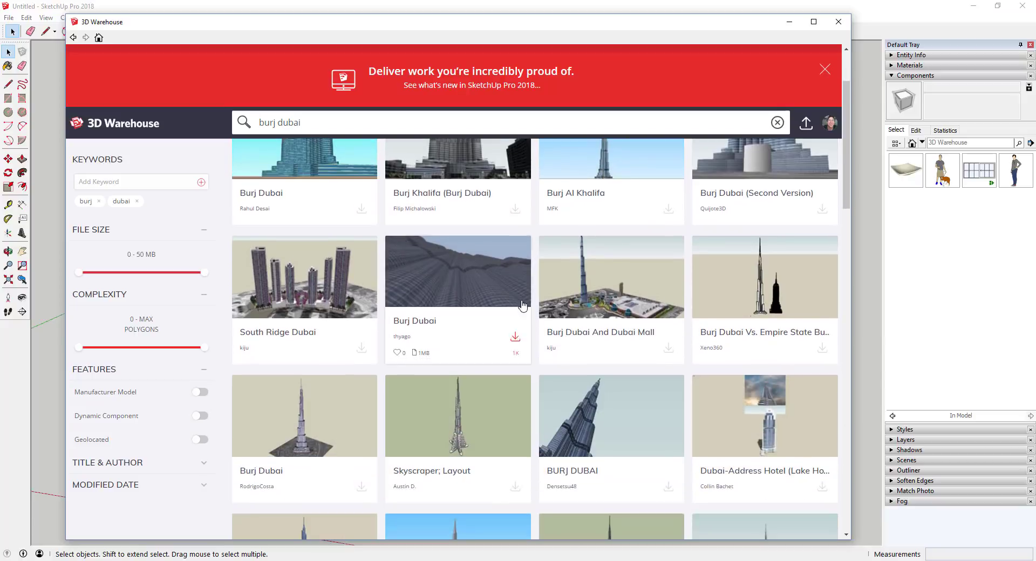
{"action": "scroll", "coordinate": [539, 292], "scroll_direction": "down", "scroll_amount": 2}
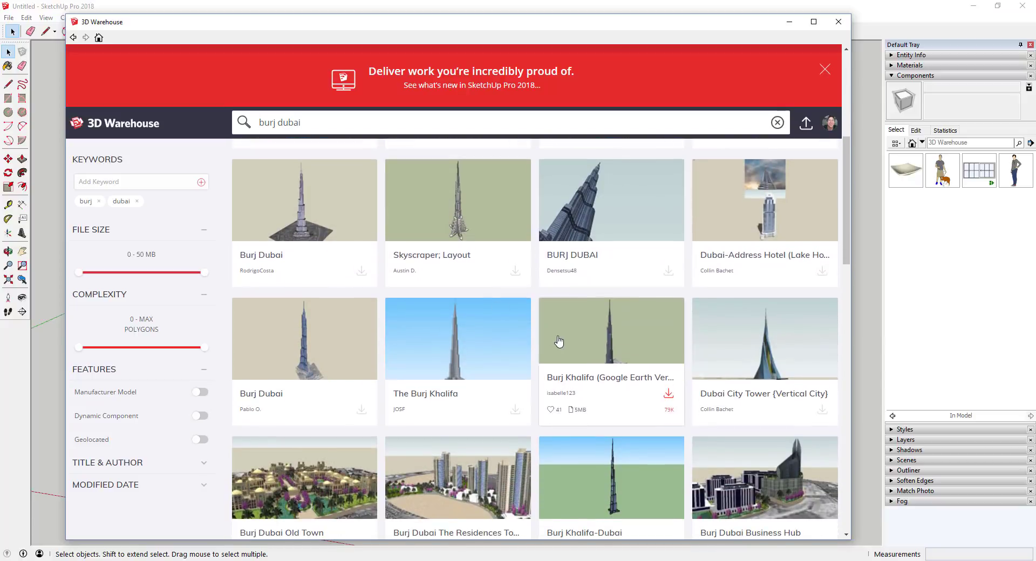
{"action": "scroll", "coordinate": [559, 343], "scroll_direction": "up", "scroll_amount": 2}
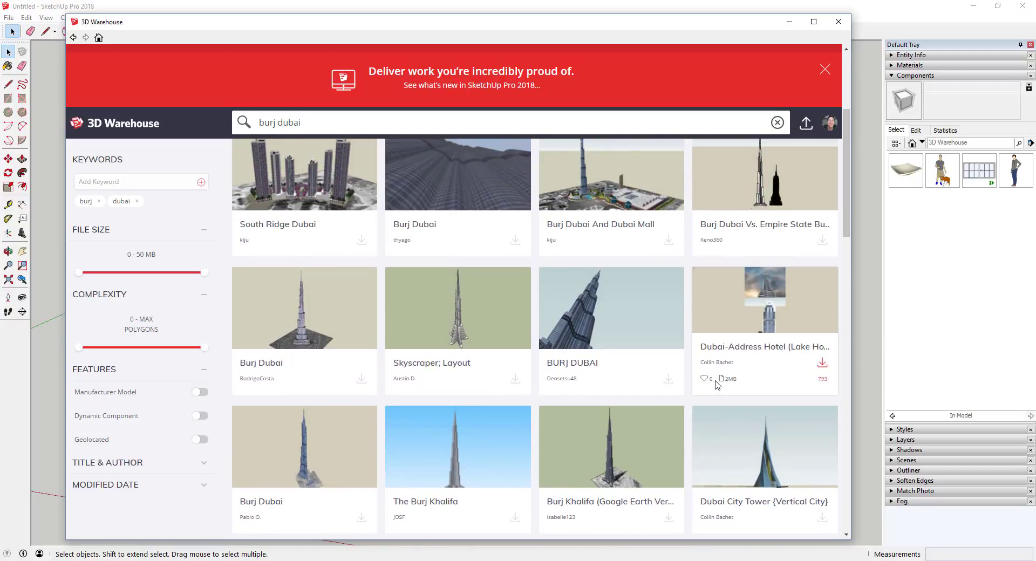
{"action": "scroll", "coordinate": [599, 264], "scroll_direction": "up", "scroll_amount": 4}
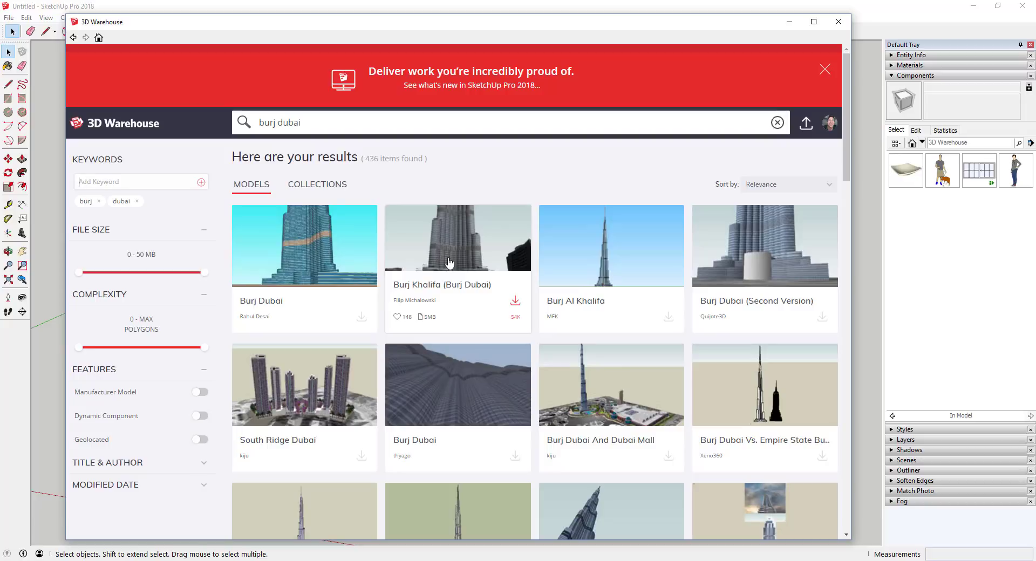
{"action": "left_click", "coordinate": [200, 440]}
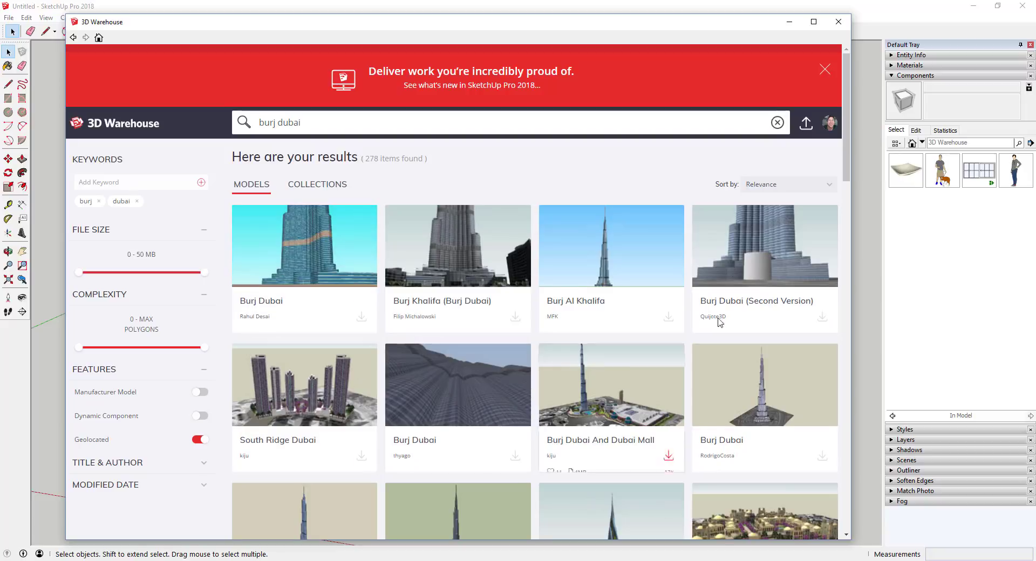
{"action": "scroll", "coordinate": [615, 329], "scroll_direction": "down", "scroll_amount": 4}
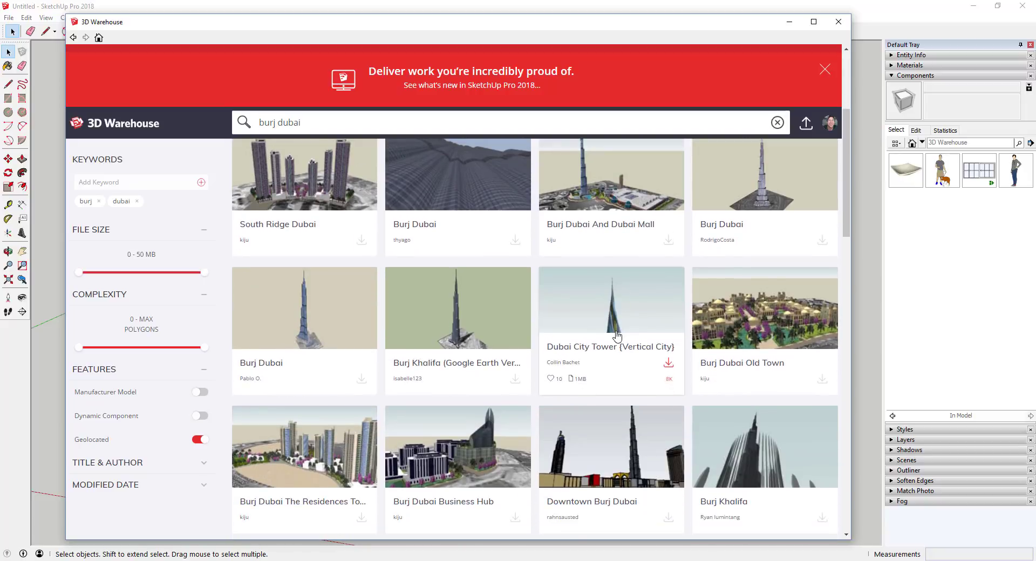
{"action": "scroll", "coordinate": [618, 335], "scroll_direction": "up", "scroll_amount": 4}
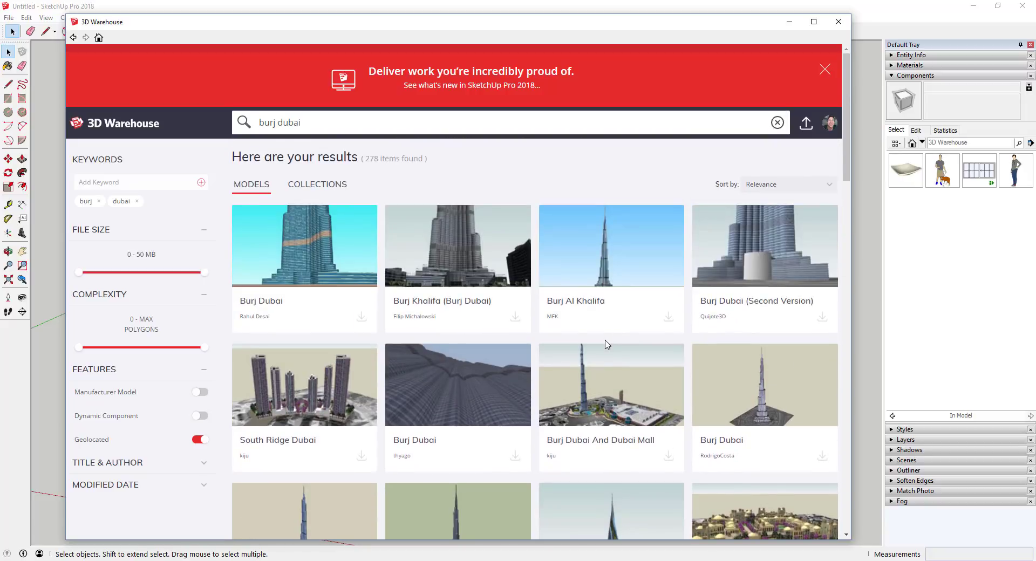
- Open the details of the first Burj Dubai model in the results and view its preview image and map location
{"action": "left_click", "coordinate": [299, 249]}
{"action": "left_click", "coordinate": [600, 198]}
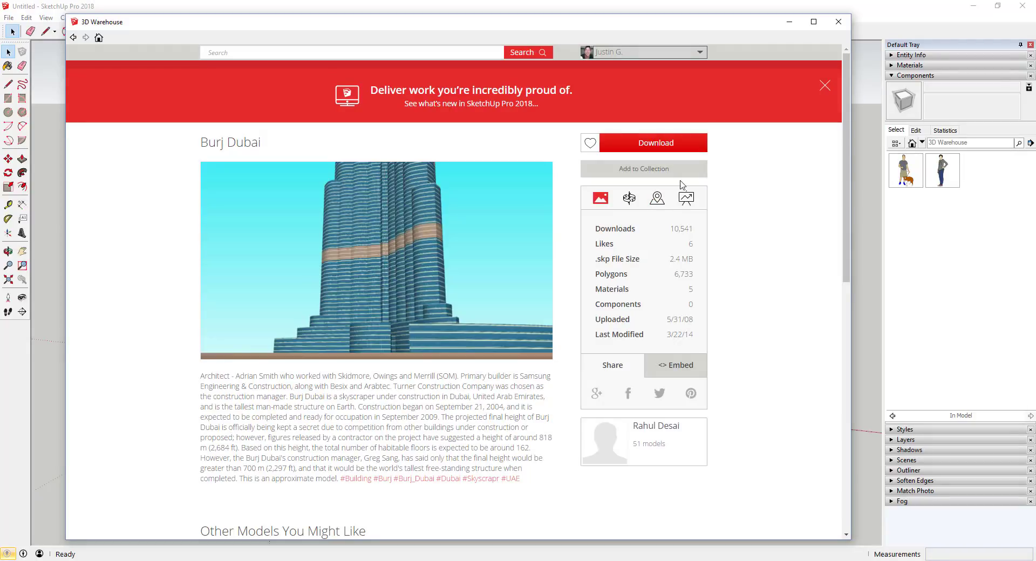
{"action": "left_click", "coordinate": [659, 202]}
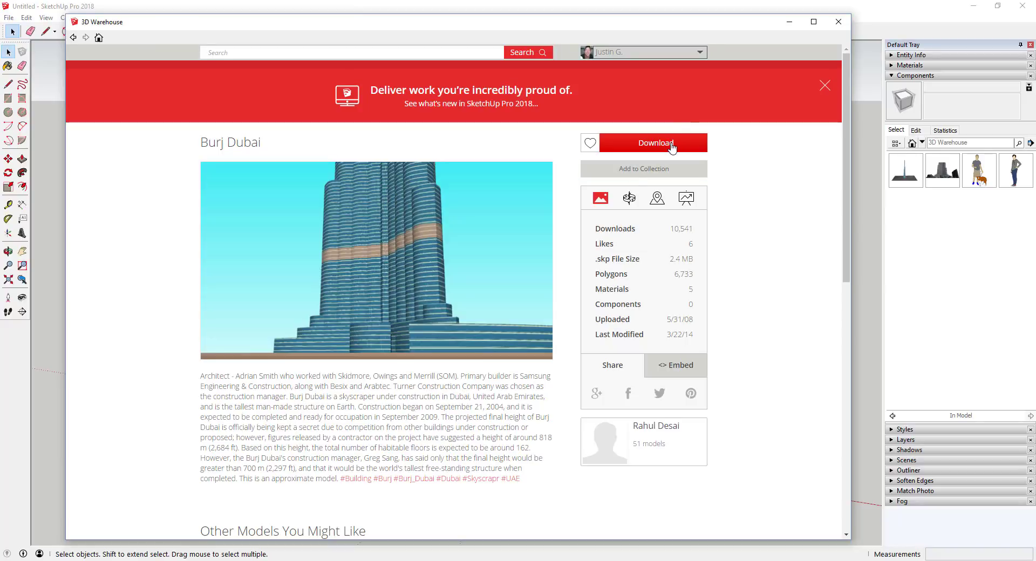
- Download the Burj Dubai model as a separate file, Burj+Dubai, into The SketchUp Essentials > Models > 2018 instead of loading it directly
{"action": "left_click", "coordinate": [671, 146]}
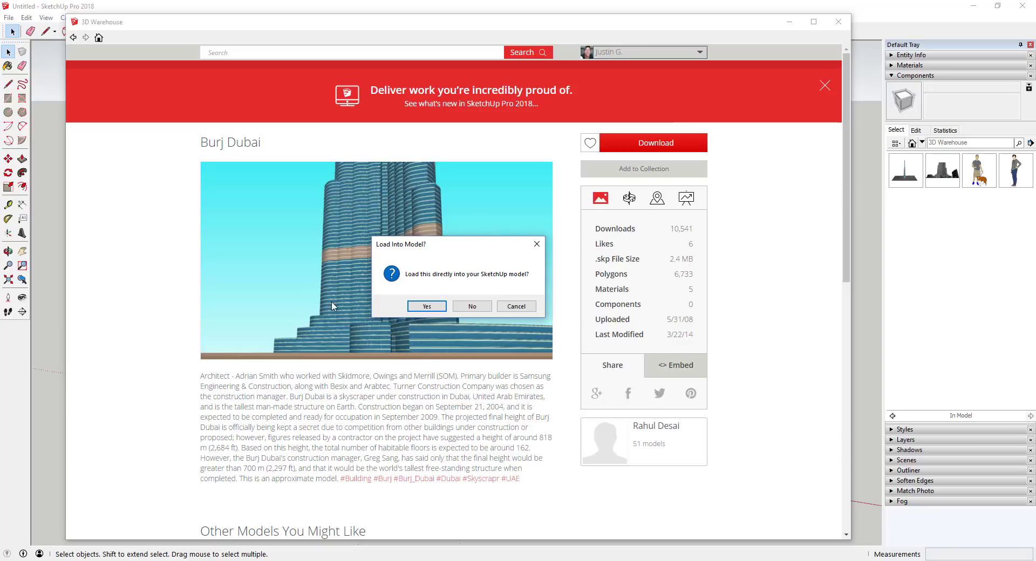
{"action": "left_click", "coordinate": [471, 307]}
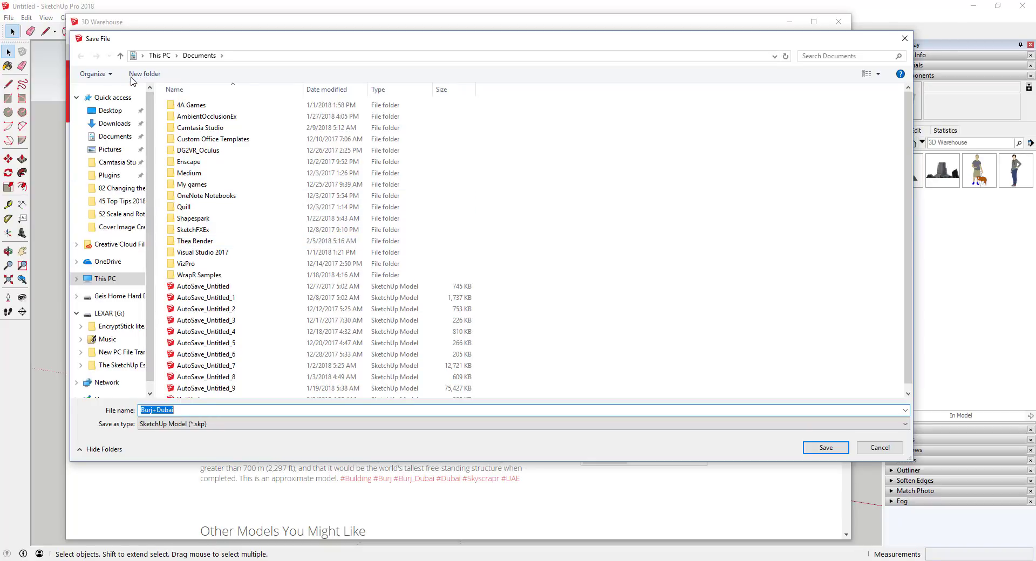
{"action": "left_click", "coordinate": [120, 365]}
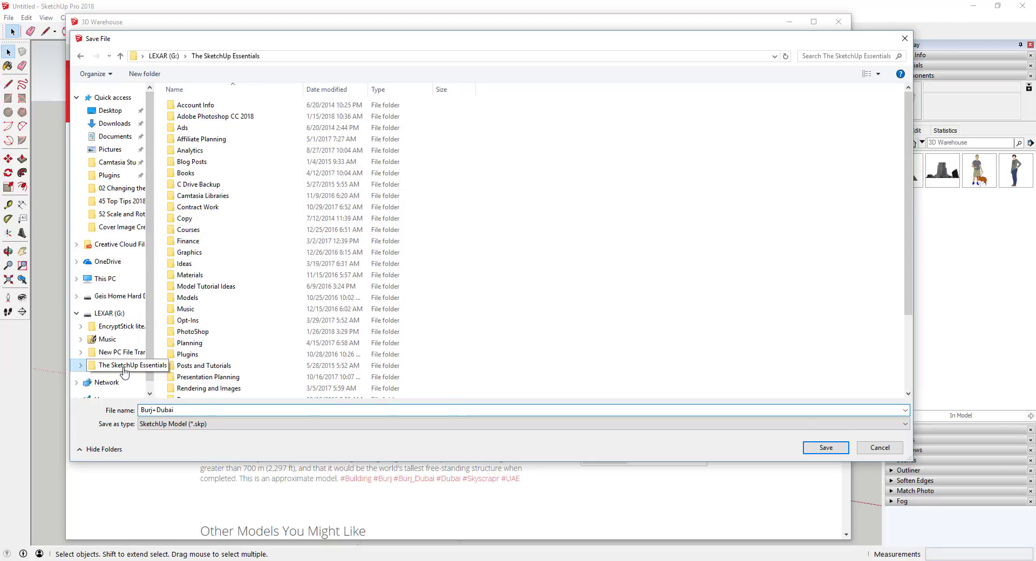
{"action": "double_click", "coordinate": [198, 297]}
{"action": "double_click", "coordinate": [184, 207]}
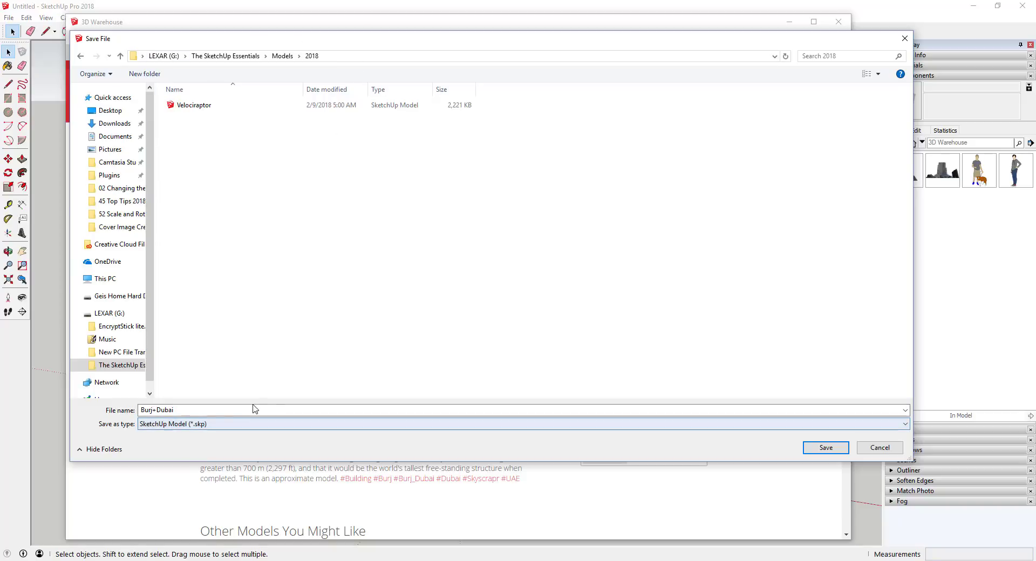
{"action": "left_click", "coordinate": [838, 448]}
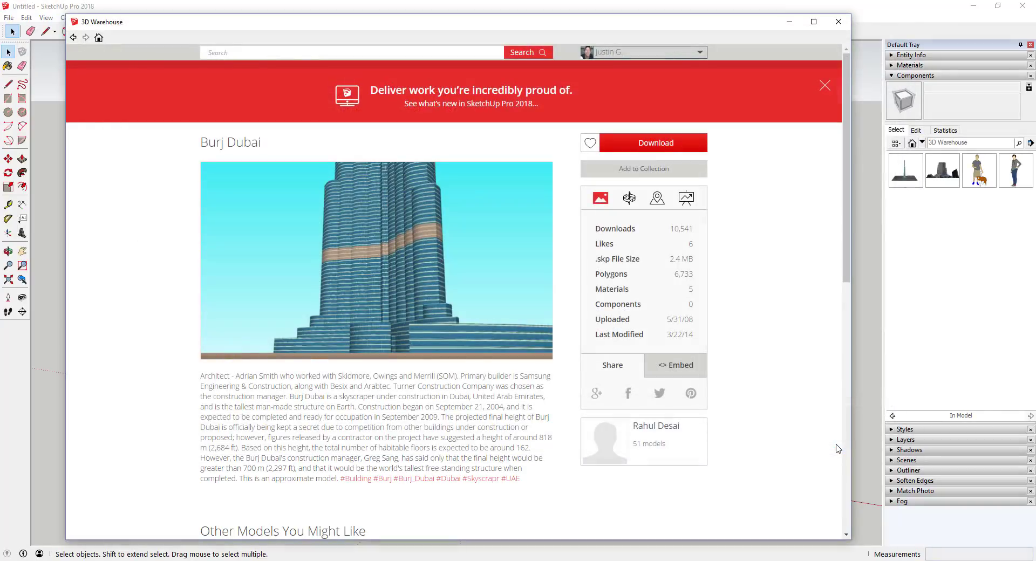
- Close 3D Warehouse and open the downloaded Burj+Dubai file from the 2018 folder in SketchUp
{"action": "left_click", "coordinate": [838, 22]}
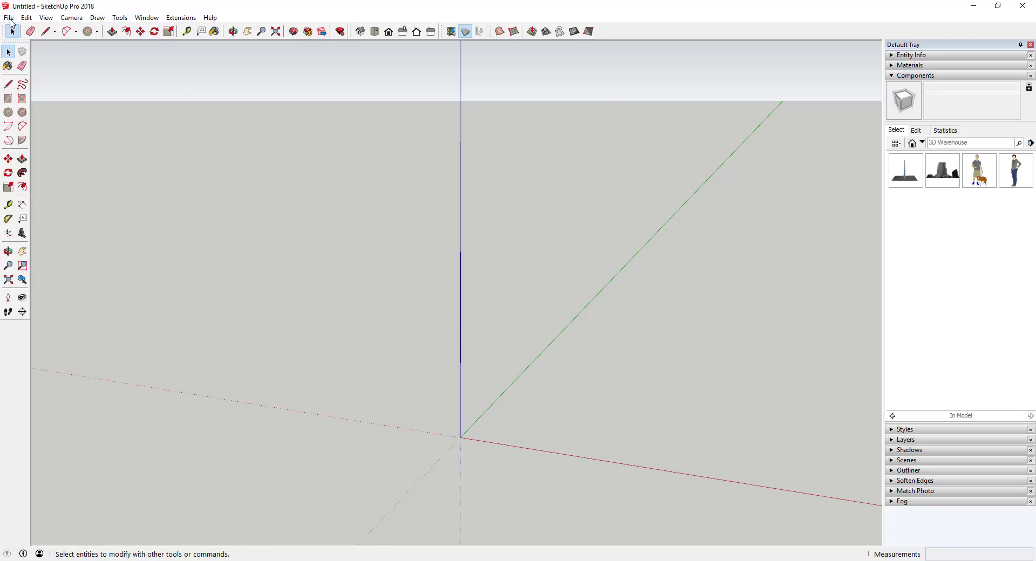
{"action": "left_click", "coordinate": [9, 18]}
{"action": "left_click", "coordinate": [27, 42]}
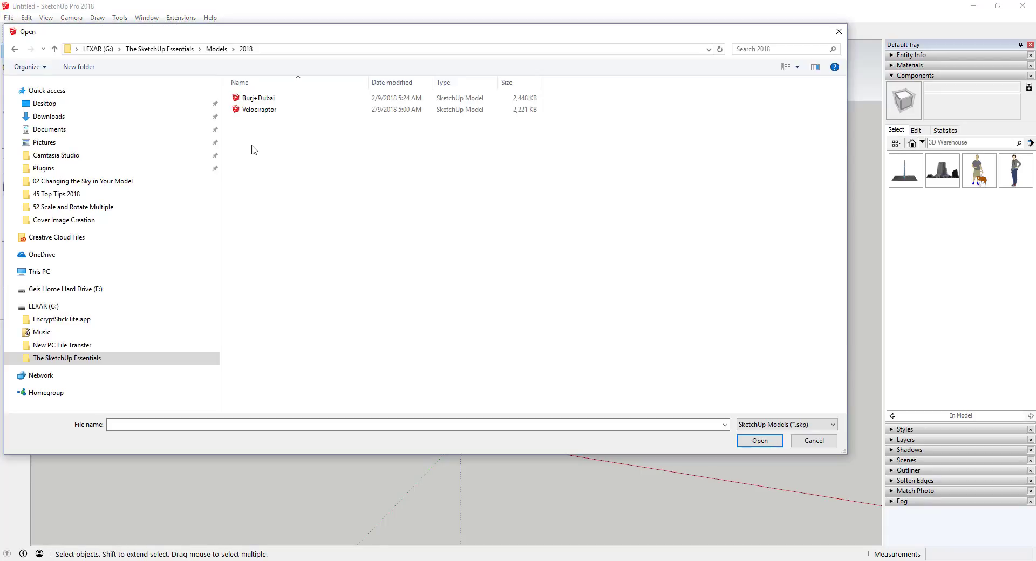
{"action": "double_click", "coordinate": [258, 98]}
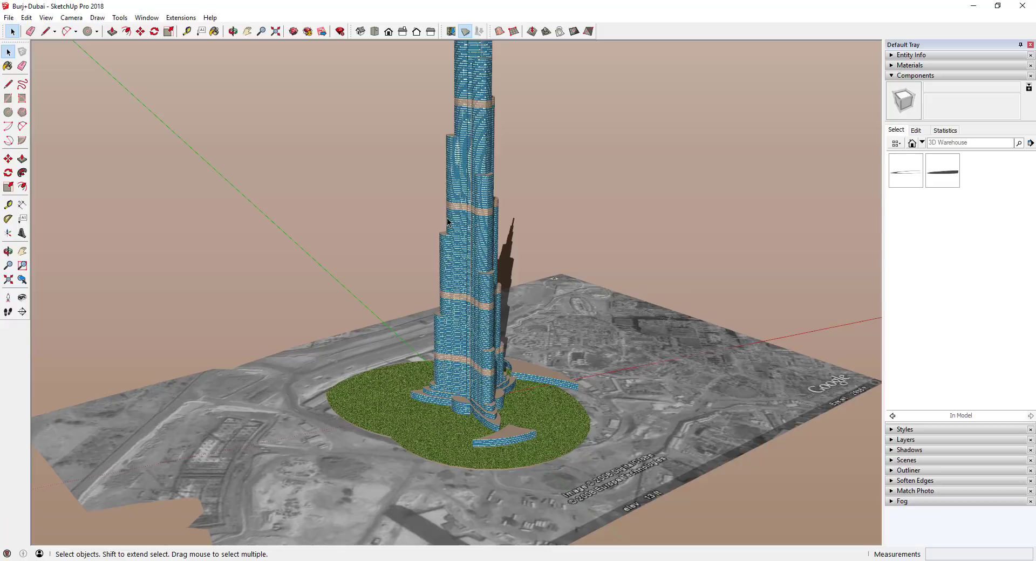
- Try to list the Nearby Models for the geolocated Burj Dubai file in the component browser
{"action": "mouse_move", "coordinate": [7, 554]}
{"action": "left_click", "coordinate": [922, 143]}
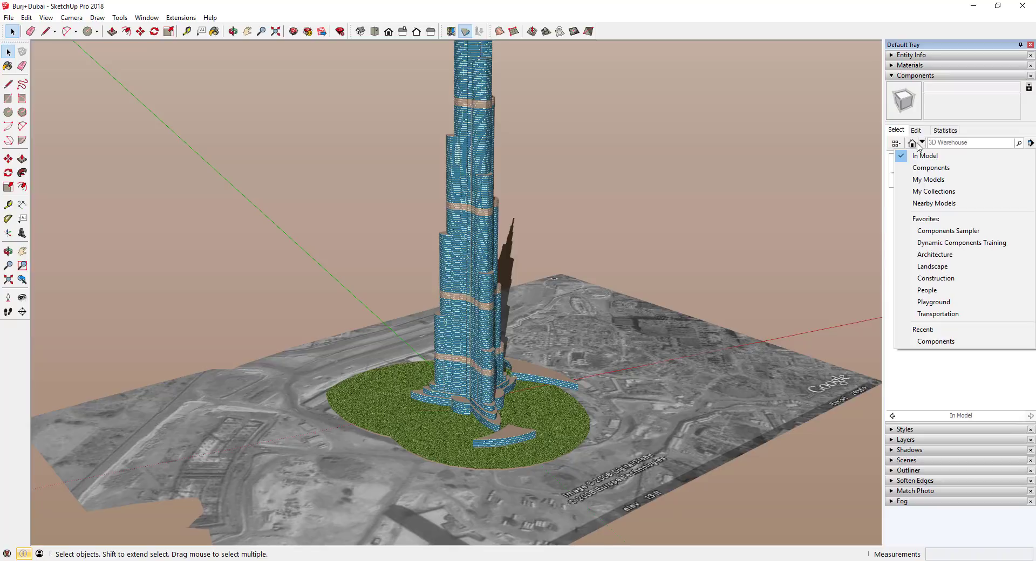
{"action": "left_click", "coordinate": [933, 204]}
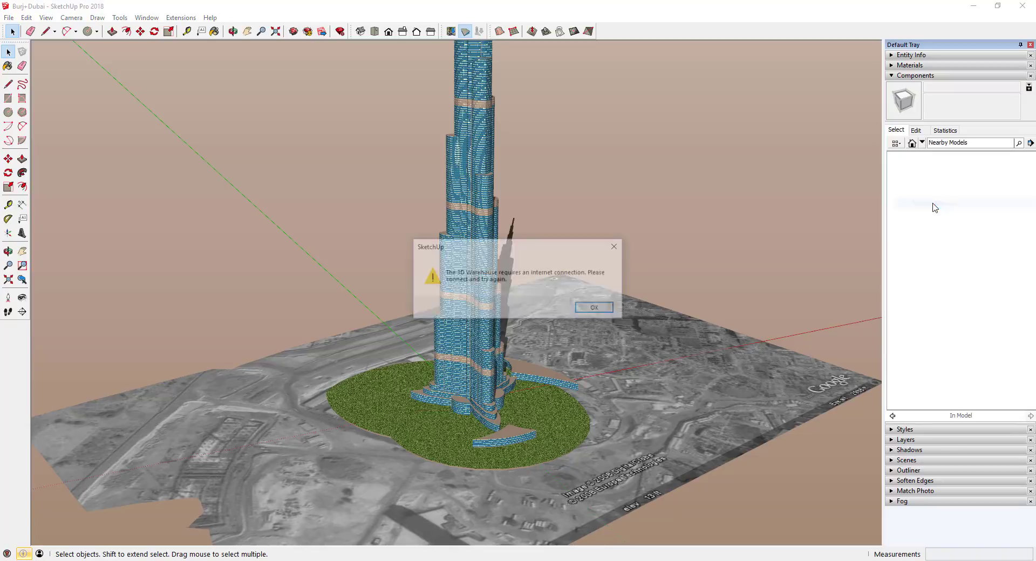
{"action": "left_click", "coordinate": [594, 310]}
{"action": "left_click", "coordinate": [921, 142]}
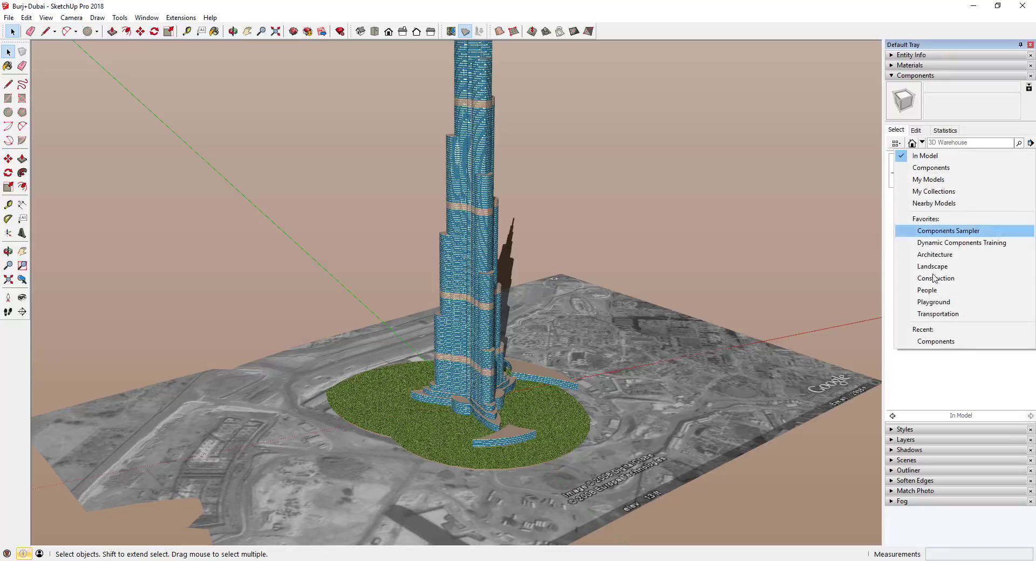
{"action": "left_click", "coordinate": [959, 204]}
{"action": "left_click", "coordinate": [593, 308]}
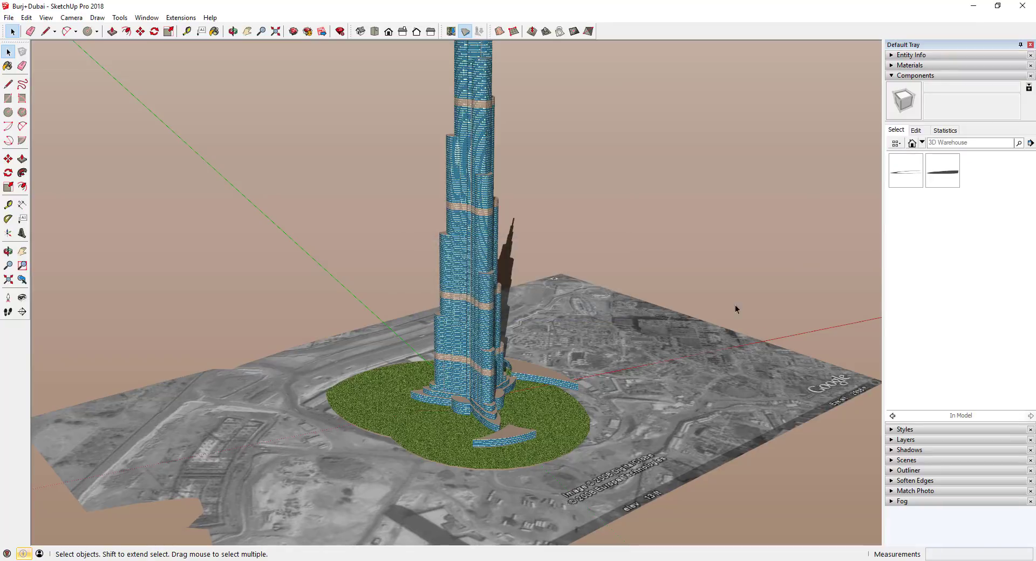
- Request the Nearby Models again in the component browser for the location of the Burj Dubai tower
{"action": "left_click", "coordinate": [921, 142]}
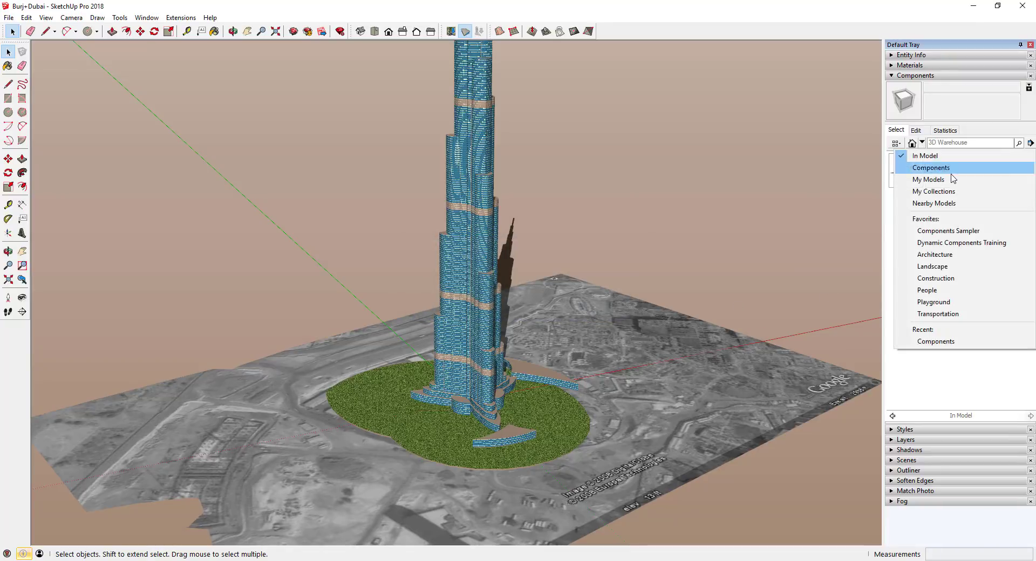
{"action": "left_click", "coordinate": [945, 205]}
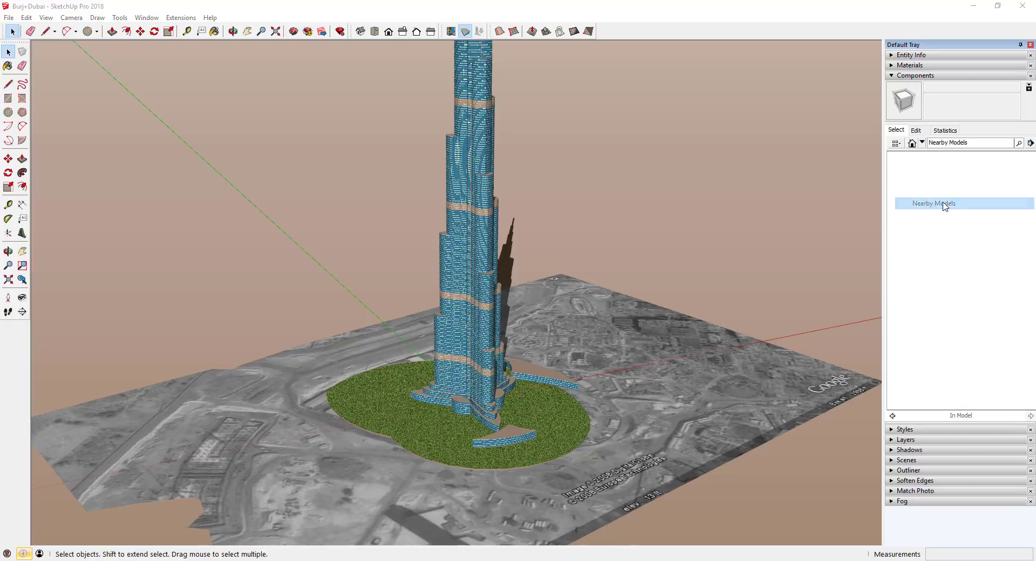
{"action": "left_click", "coordinate": [596, 308]}
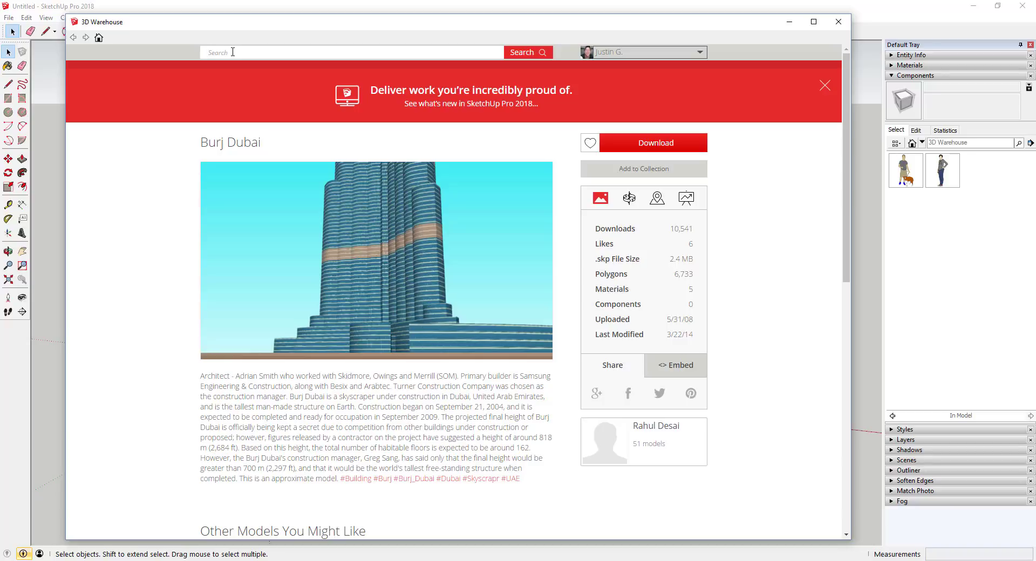
- Search 3D Warehouse for plants and expand the Title & Author filters for the results
{"action": "type", "text": "plants"}
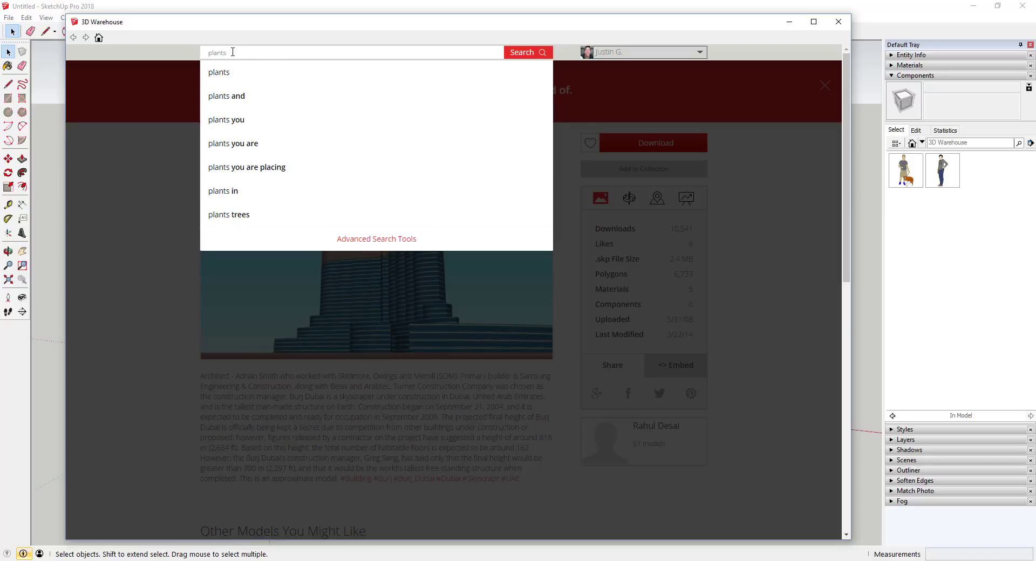
{"action": "key", "text": "Return"}
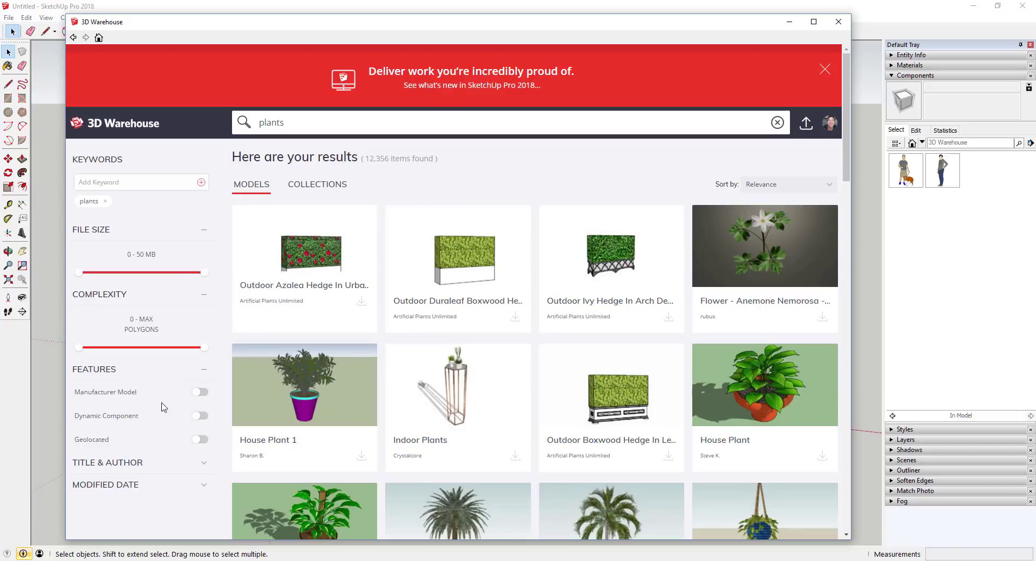
{"action": "left_click", "coordinate": [134, 464]}
{"action": "scroll", "coordinate": [211, 356], "scroll_direction": "down", "scroll_amount": 1}
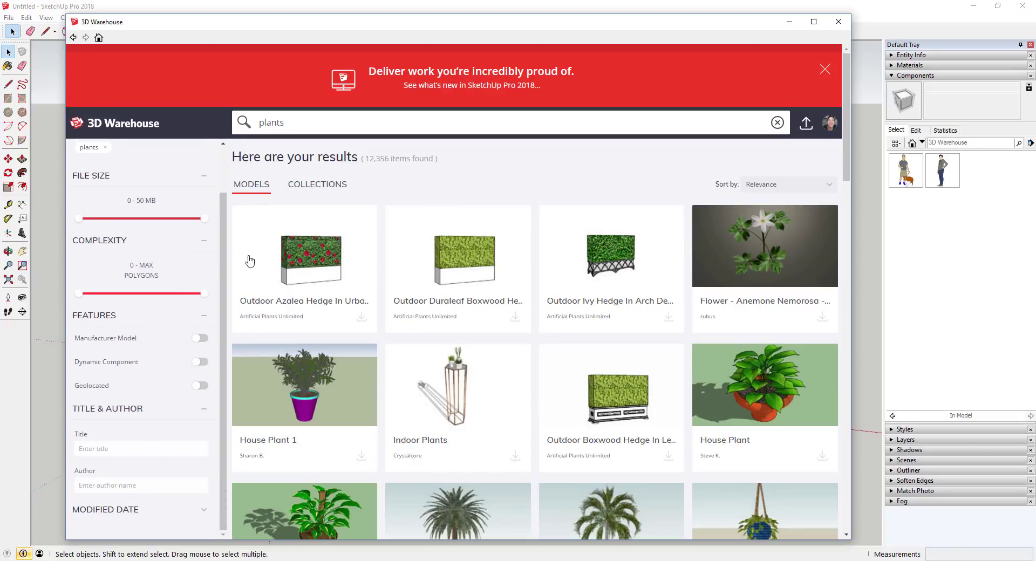
- Browse the model results for plants, and compare them with the Collections results for the same search
{"action": "scroll", "coordinate": [247, 259], "scroll_direction": "down", "scroll_amount": 2}
{"action": "scroll", "coordinate": [485, 334], "scroll_direction": "down", "scroll_amount": 2}
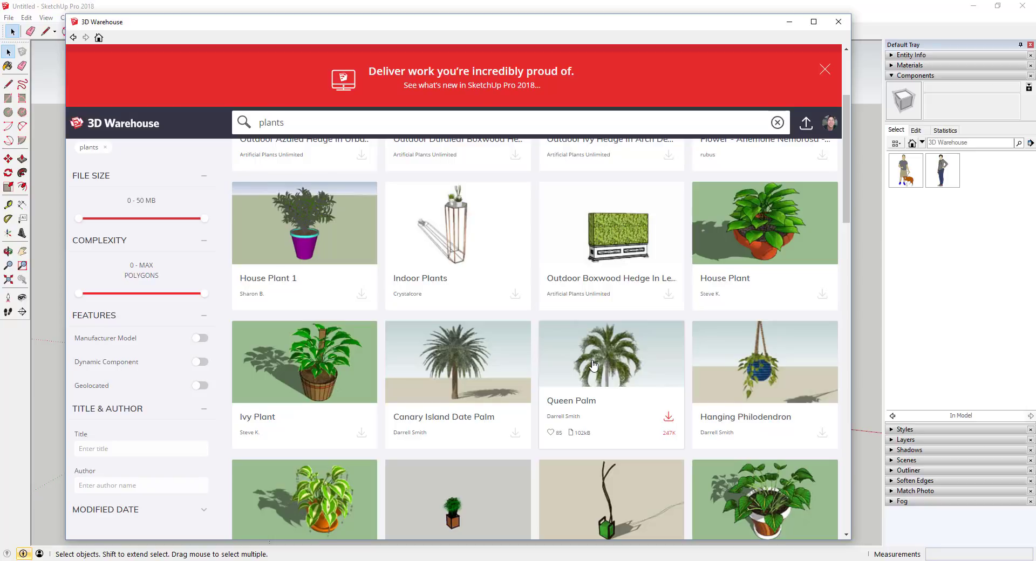
{"action": "scroll", "coordinate": [562, 224], "scroll_direction": "up", "scroll_amount": 4}
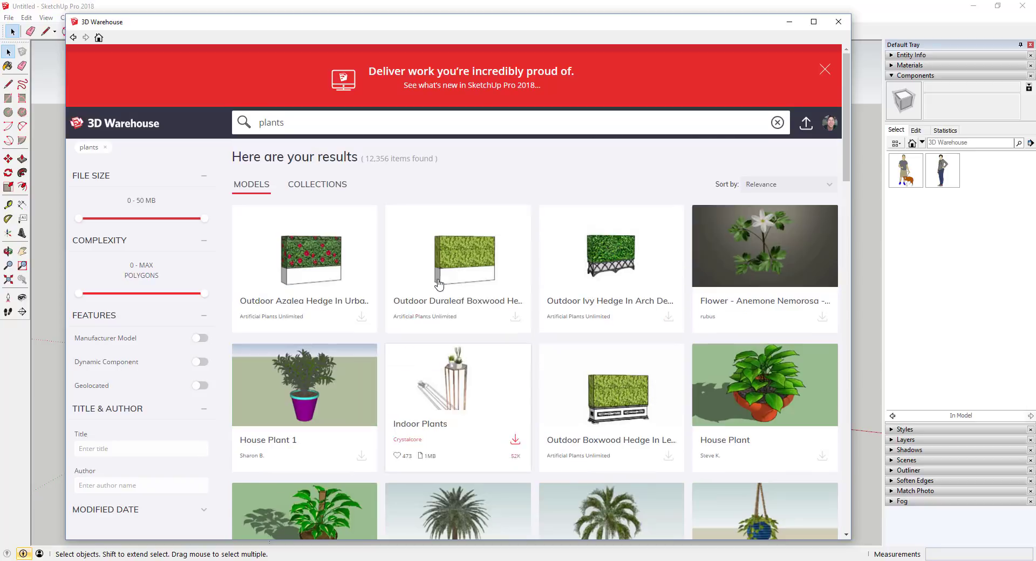
{"action": "left_click", "coordinate": [306, 185]}
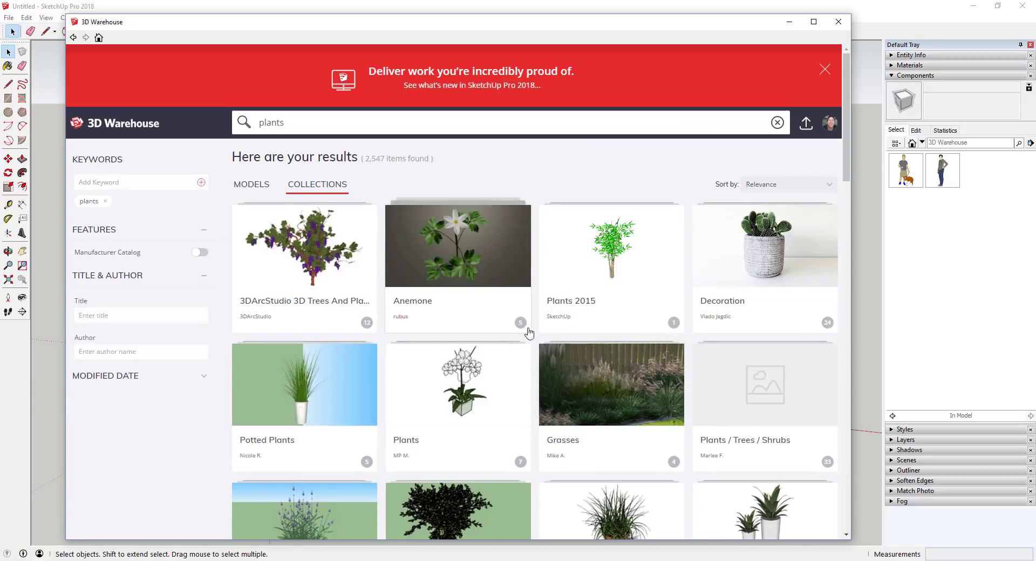
{"action": "scroll", "coordinate": [647, 323], "scroll_direction": "down", "scroll_amount": 4}
{"action": "scroll", "coordinate": [666, 327], "scroll_direction": "down", "scroll_amount": 3}
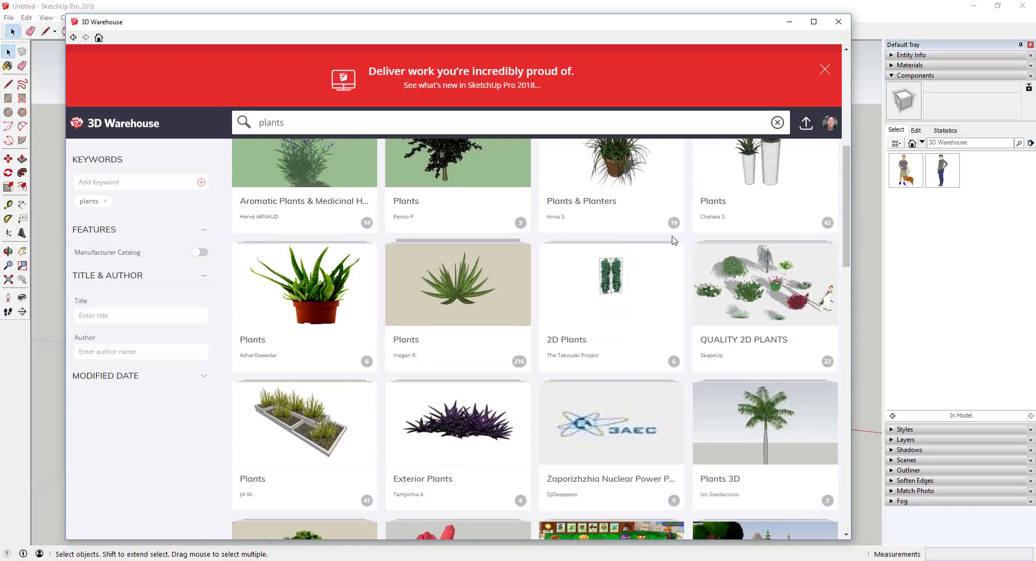
{"action": "scroll", "coordinate": [462, 331], "scroll_direction": "down", "scroll_amount": 3}
{"action": "scroll", "coordinate": [471, 307], "scroll_direction": "up", "scroll_amount": 10}
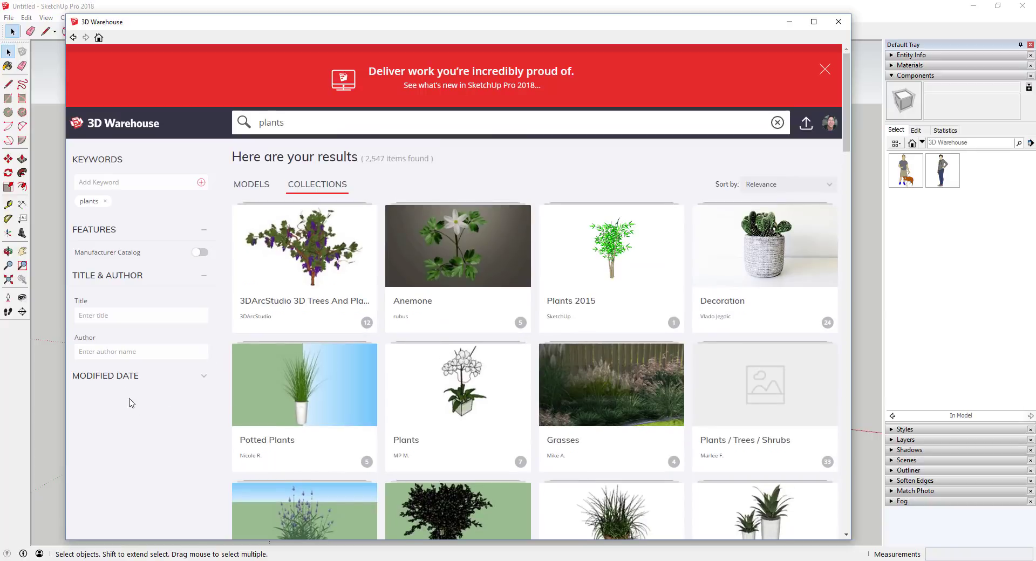
- Limit the plants results to the author sketchup and view the matching models
{"action": "type", "text": "sketchup"}
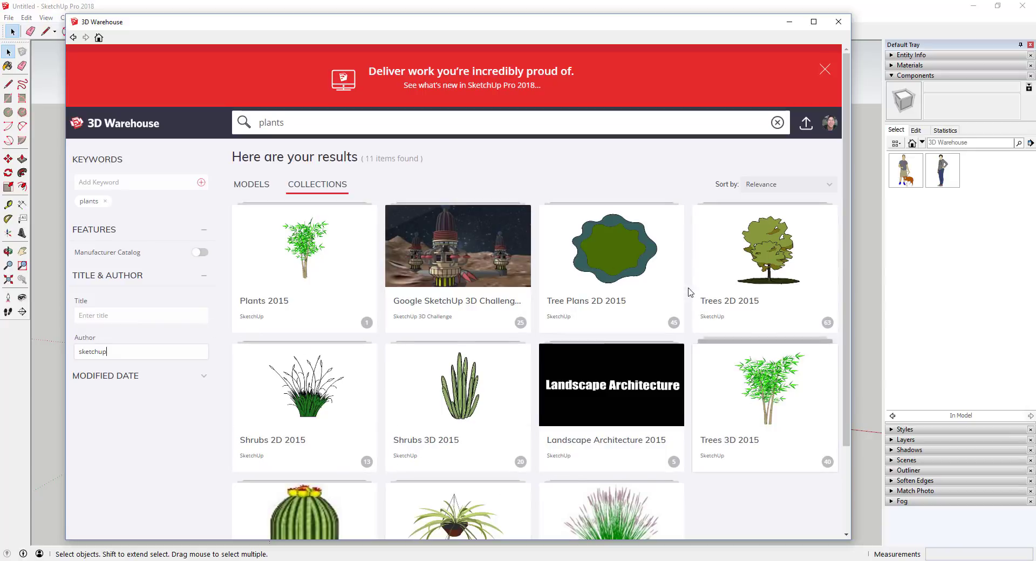
{"action": "left_click", "coordinate": [252, 185]}
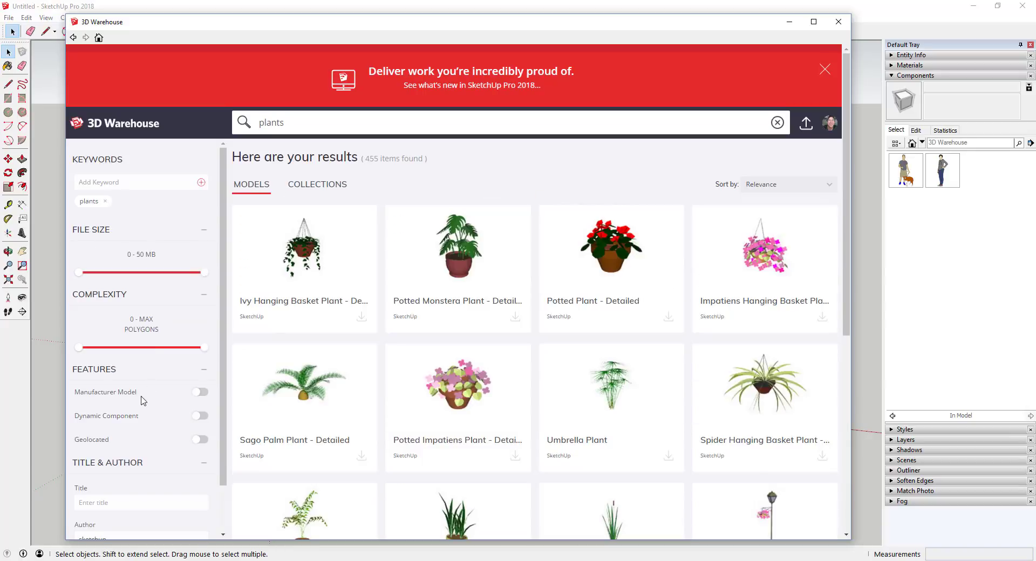
{"action": "scroll", "coordinate": [180, 433], "scroll_direction": "down", "scroll_amount": 1}
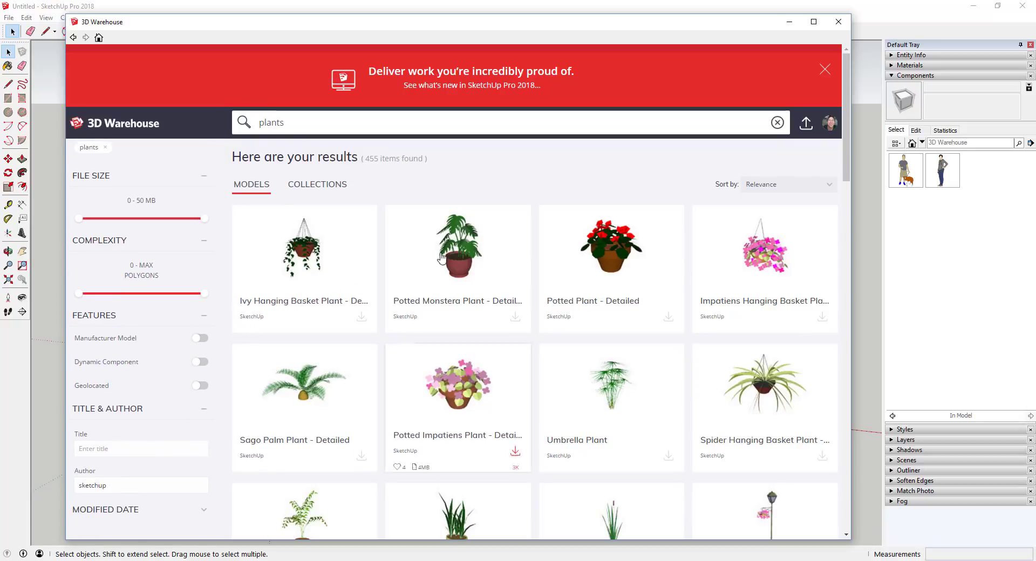
- Return to the Collections results by the author sketchup and expand the Modified Date filter
{"action": "left_click", "coordinate": [312, 187]}
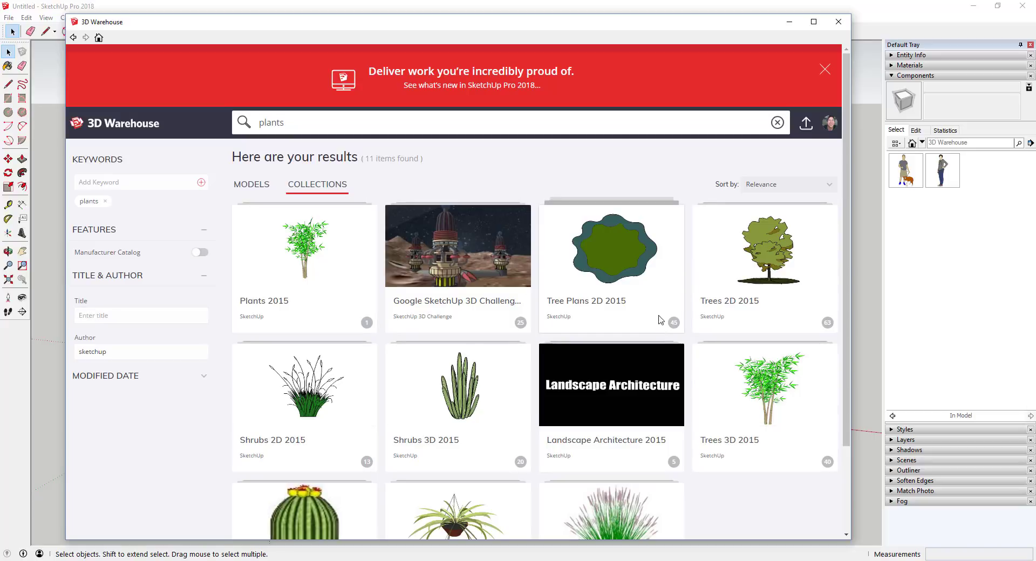
{"action": "left_click", "coordinate": [130, 354]}
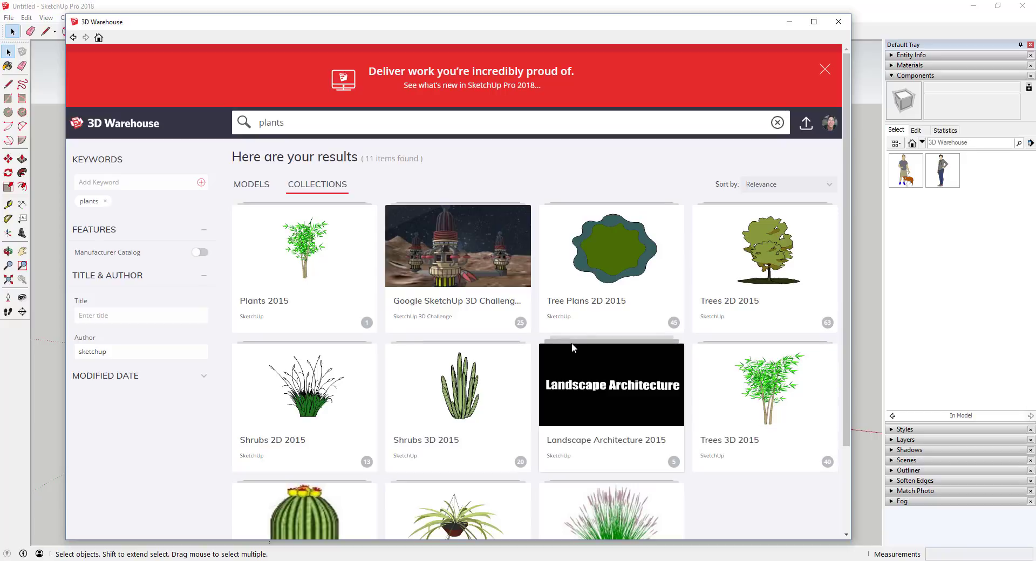
{"action": "left_click", "coordinate": [143, 379]}
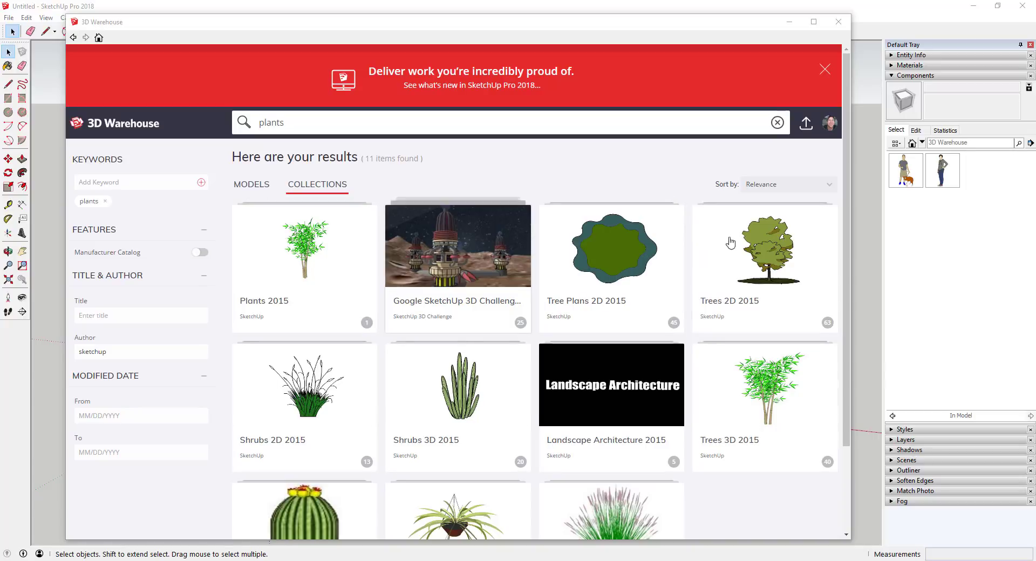
- Open the Trees 2D 2015 collection by SketchUp and look through the models it contains
{"action": "left_click", "coordinate": [774, 248]}
{"action": "left_click", "coordinate": [791, 265]}
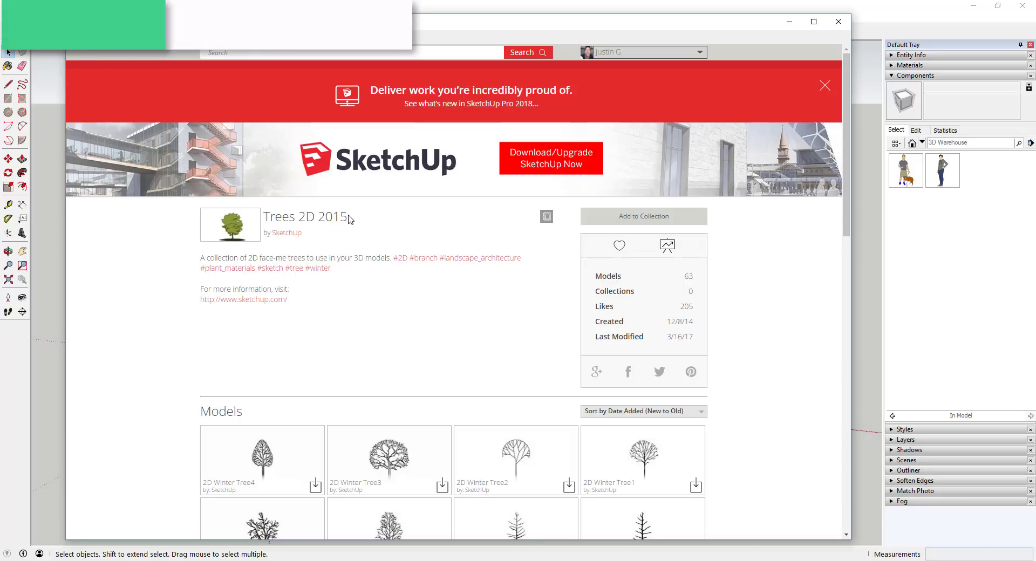
{"action": "scroll", "coordinate": [423, 219], "scroll_direction": "down", "scroll_amount": 10}
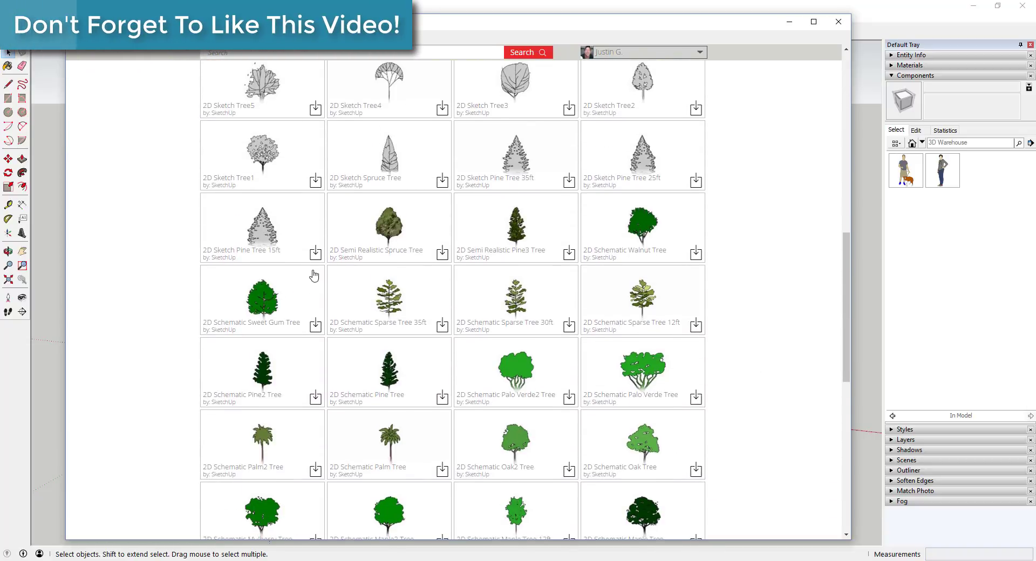
{"action": "scroll", "coordinate": [314, 277], "scroll_direction": "down", "scroll_amount": 10}
{"action": "scroll", "coordinate": [526, 354], "scroll_direction": "up", "scroll_amount": 8}
{"action": "scroll", "coordinate": [526, 354], "scroll_direction": "up", "scroll_amount": 15}
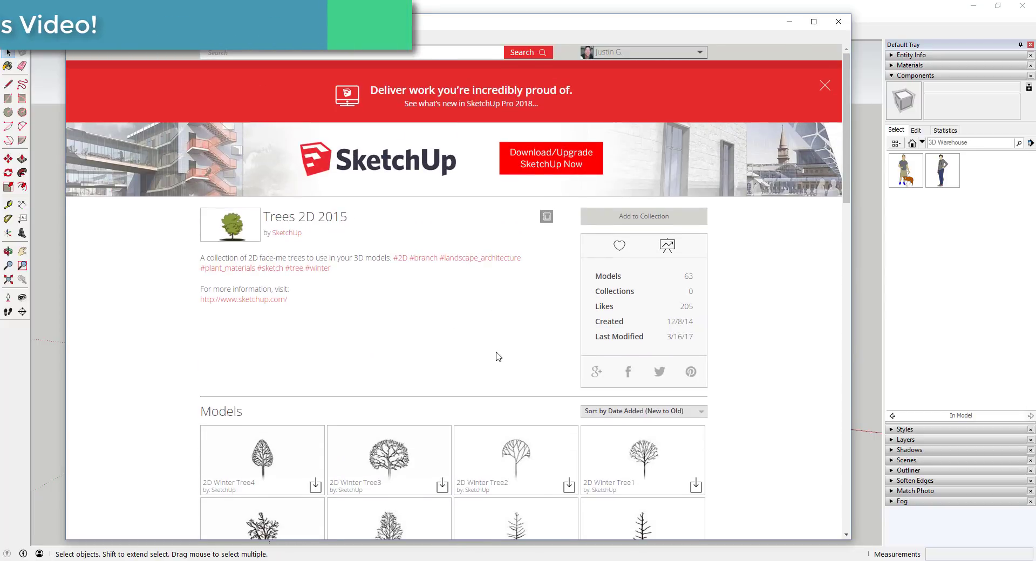
- Add the Trees 2D 2015 collection to the personal collection Trees and Vegetation
{"action": "left_click", "coordinate": [654, 222]}
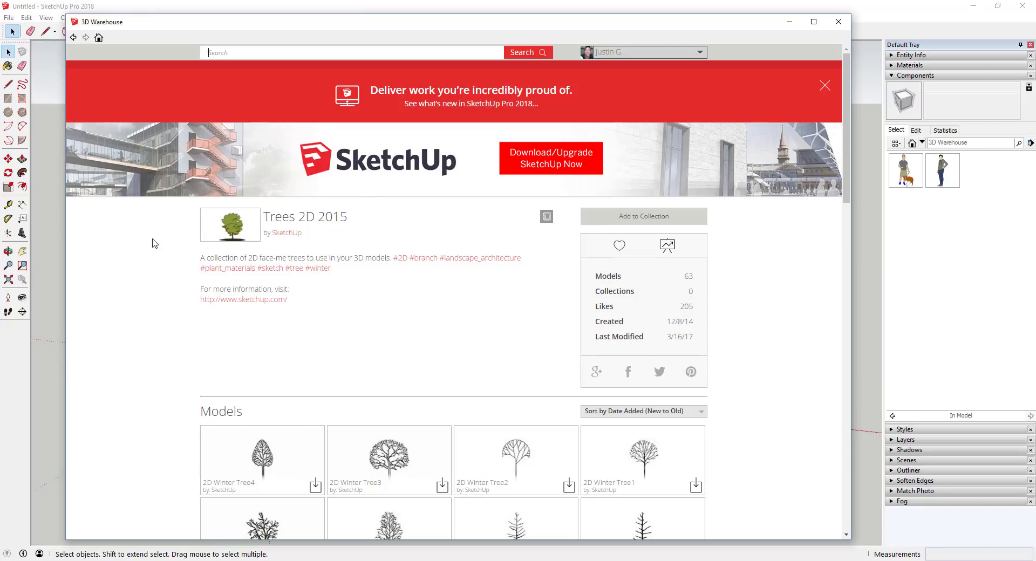
{"action": "left_click", "coordinate": [652, 221]}
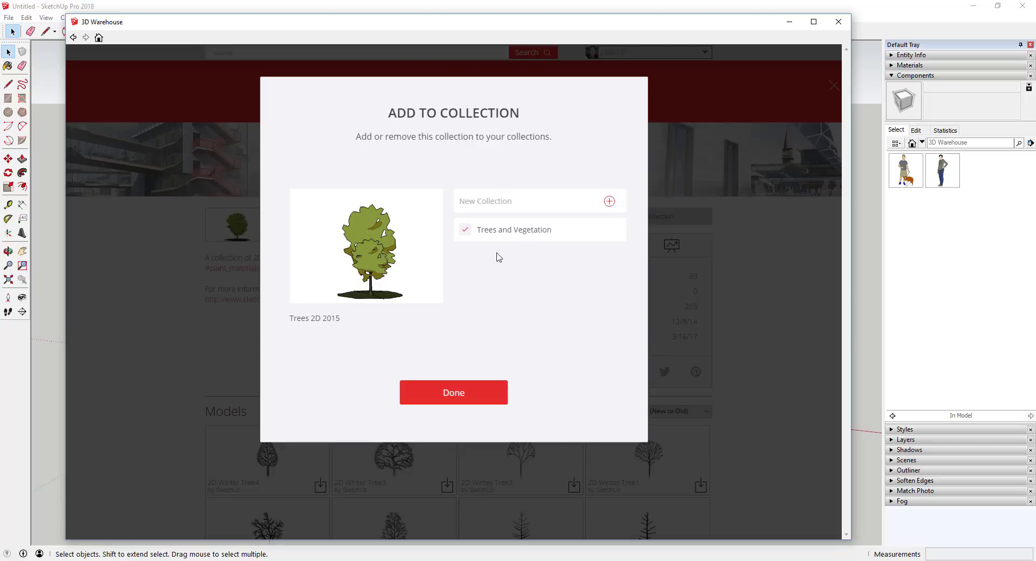
{"action": "left_click", "coordinate": [515, 233]}
{"action": "left_click", "coordinate": [515, 233]}
{"action": "left_click", "coordinate": [454, 395]}
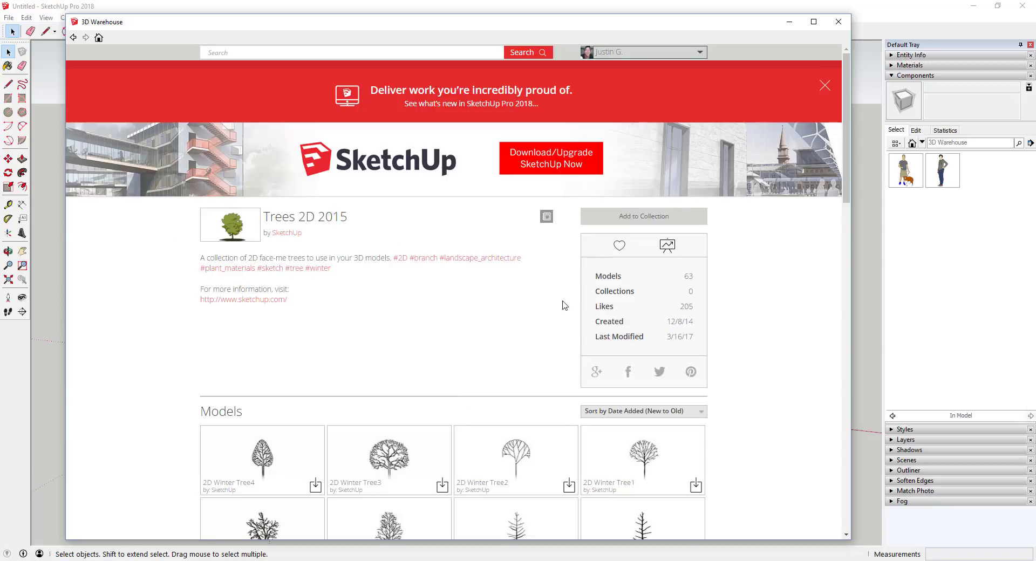
- Open the personal collections in My 3D Warehouse and view the contents of Trees and Vegetation
{"action": "left_click", "coordinate": [700, 53]}
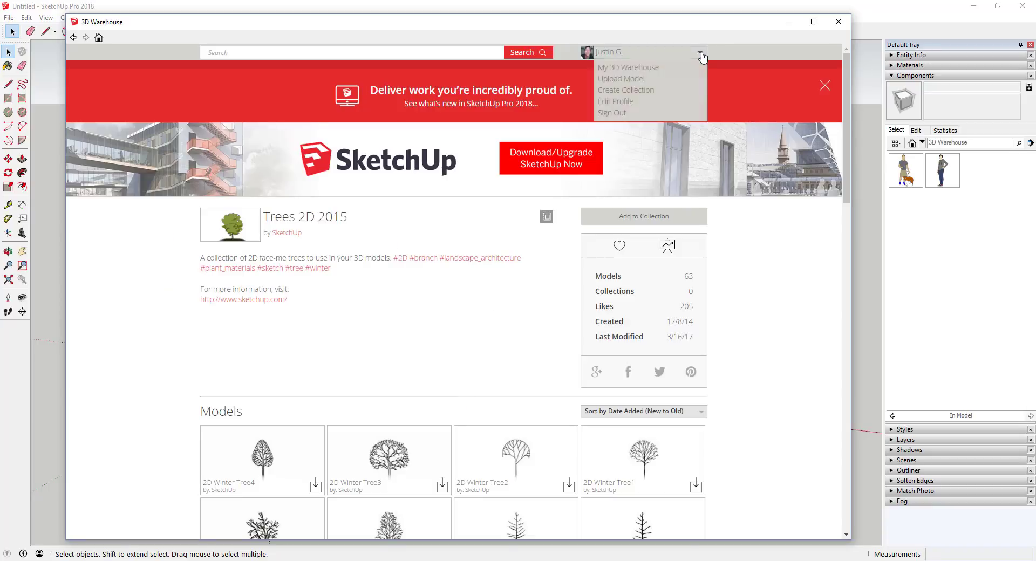
{"action": "left_click", "coordinate": [639, 69]}
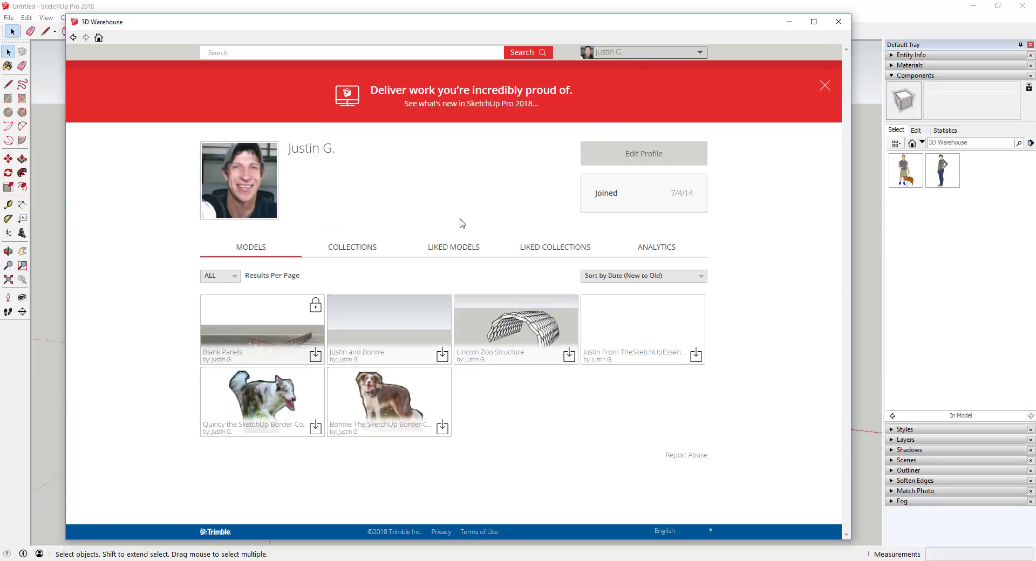
{"action": "left_click", "coordinate": [369, 250]}
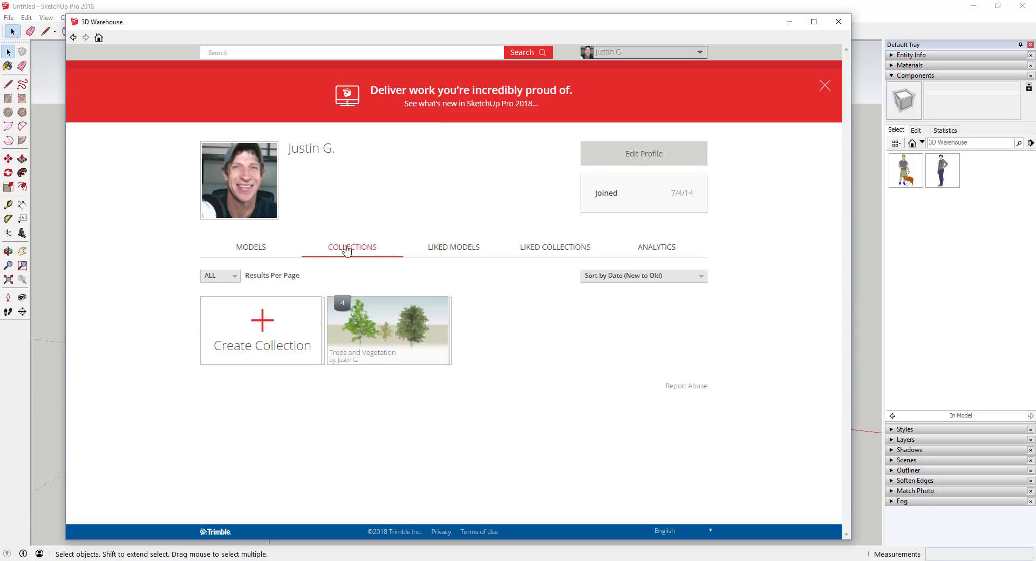
{"action": "left_click", "coordinate": [400, 338]}
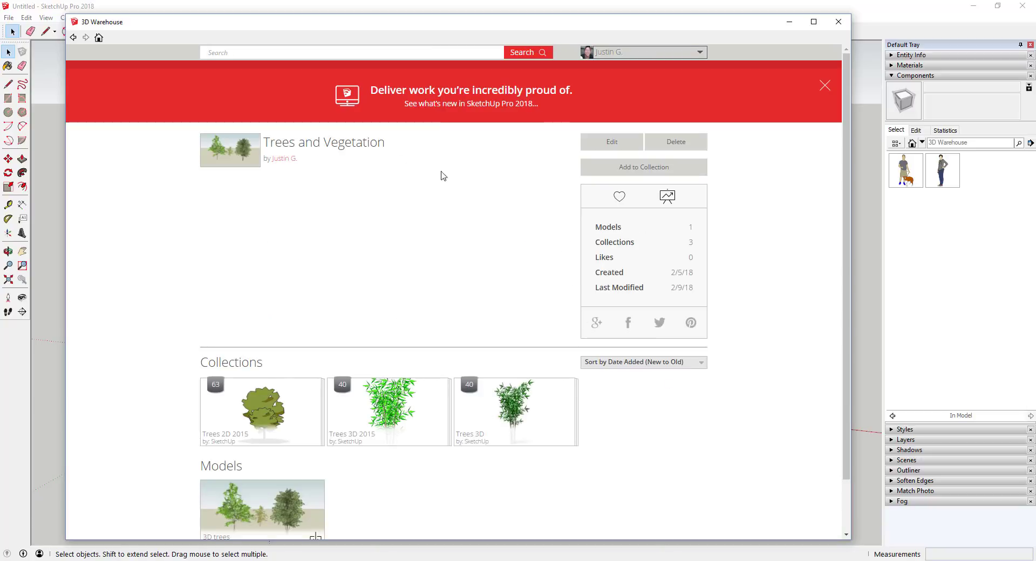
{"action": "left_click", "coordinate": [73, 37]}
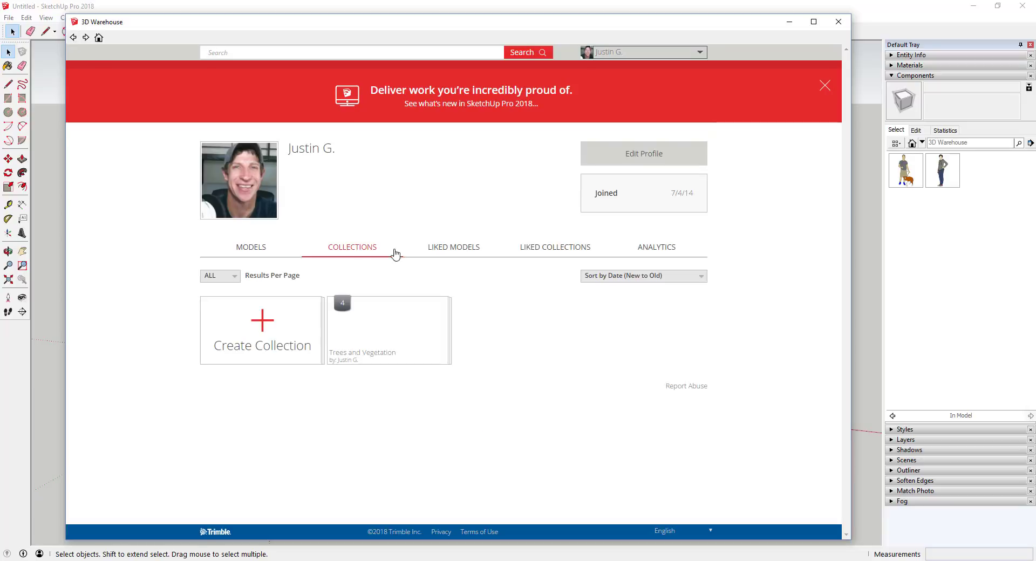
- View the liked models and liked collections of the profile, and examine the liked Trees collection
{"action": "left_click", "coordinate": [458, 249]}
{"action": "left_click", "coordinate": [531, 250]}
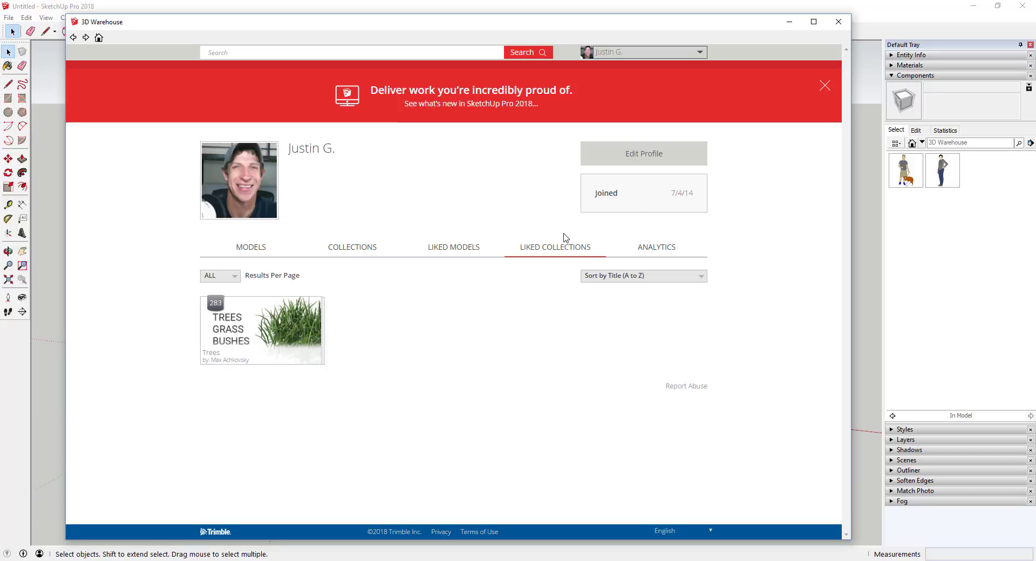
{"action": "left_click", "coordinate": [281, 329]}
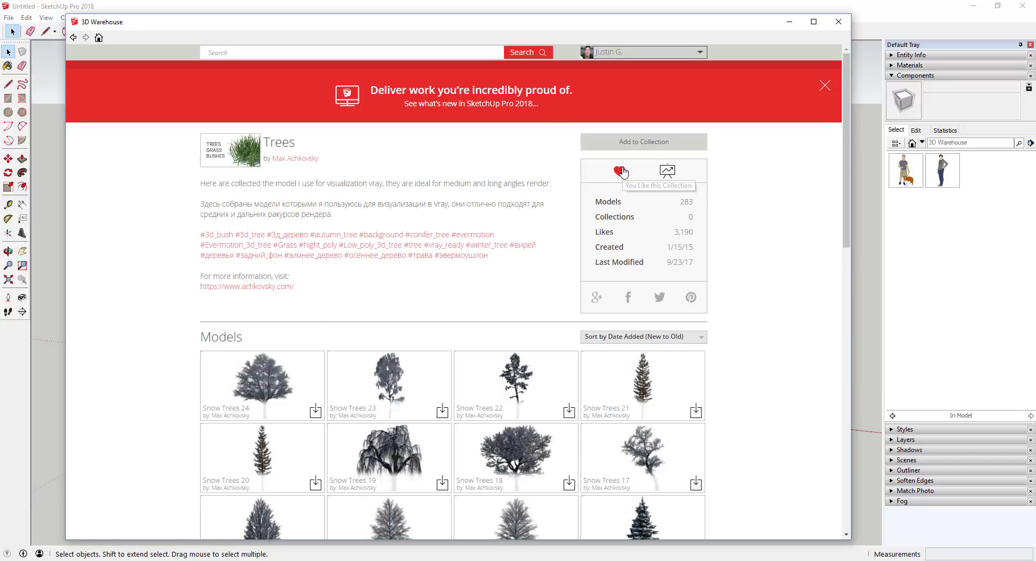
{"action": "left_click", "coordinate": [72, 37]}
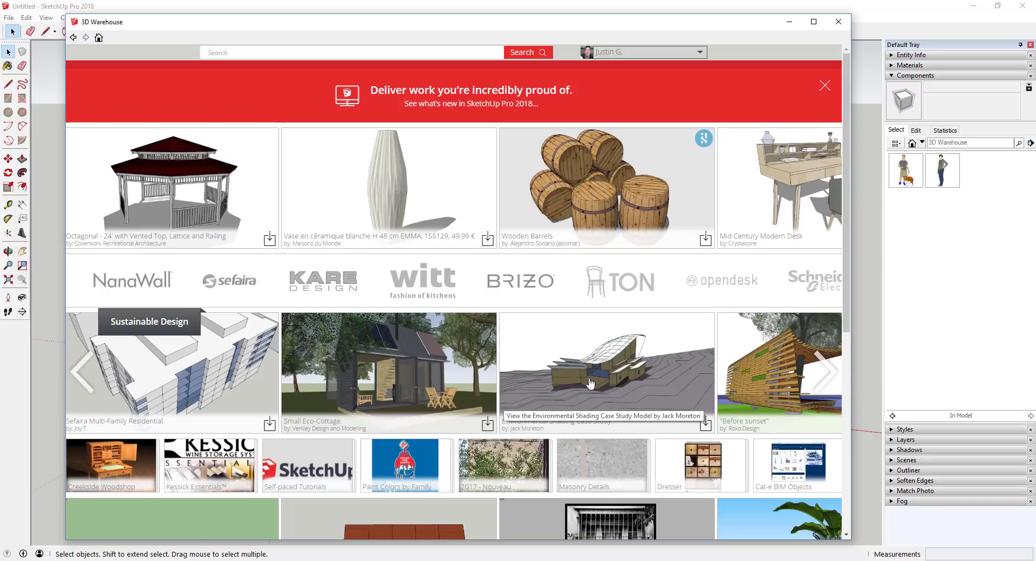
- Look over the 3D Warehouse home page and open the details of the Wooden Barrels model
{"action": "scroll", "coordinate": [539, 366], "scroll_direction": "down", "scroll_amount": 2}
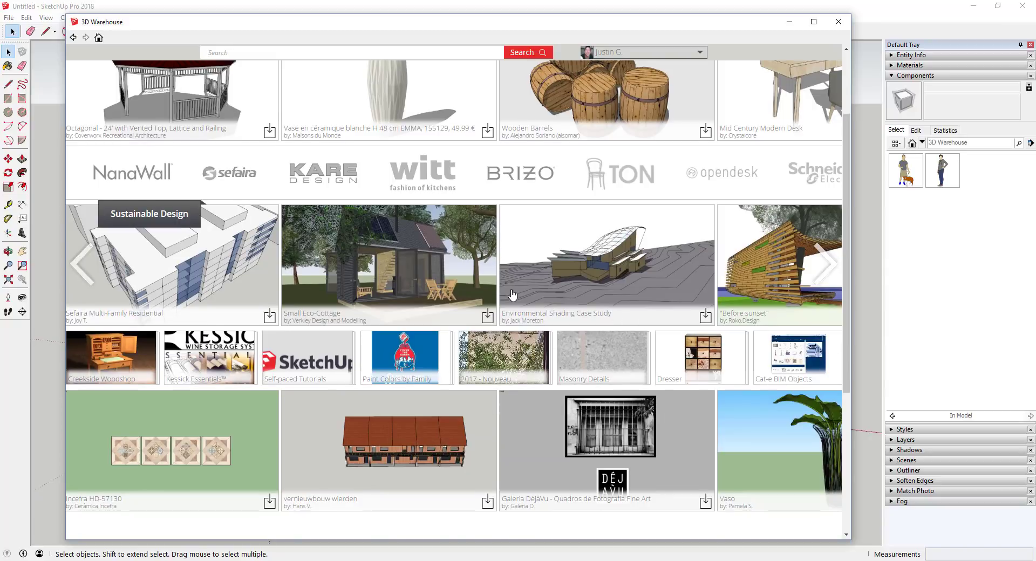
{"action": "scroll", "coordinate": [461, 346], "scroll_direction": "up", "scroll_amount": 2}
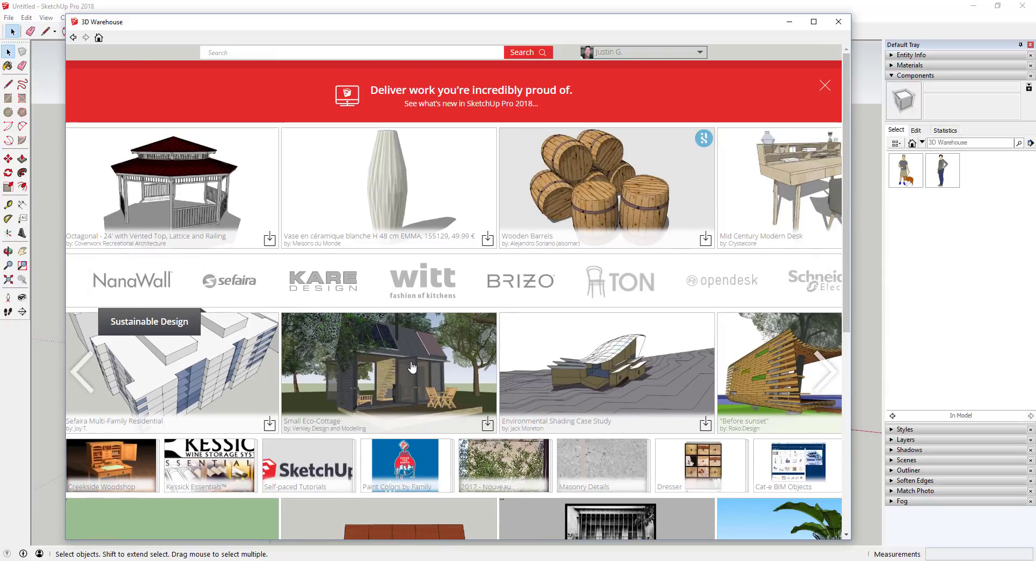
{"action": "left_click", "coordinate": [602, 194]}
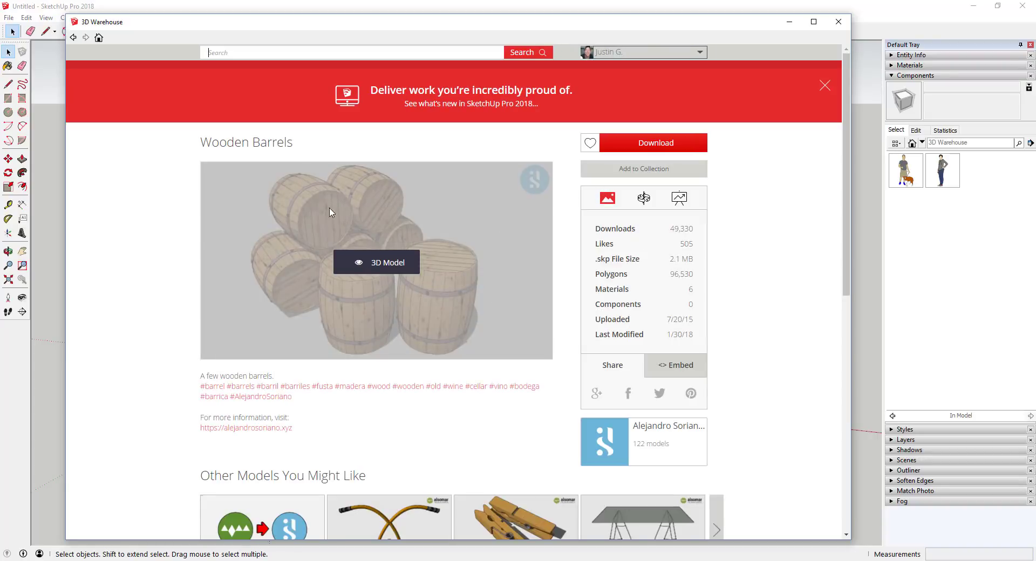
- Download the pine-wood_03 material from the Wooden Barrels model and show it in SketchUp's Materials browser
{"action": "mouse_move", "coordinate": [483, 316]}
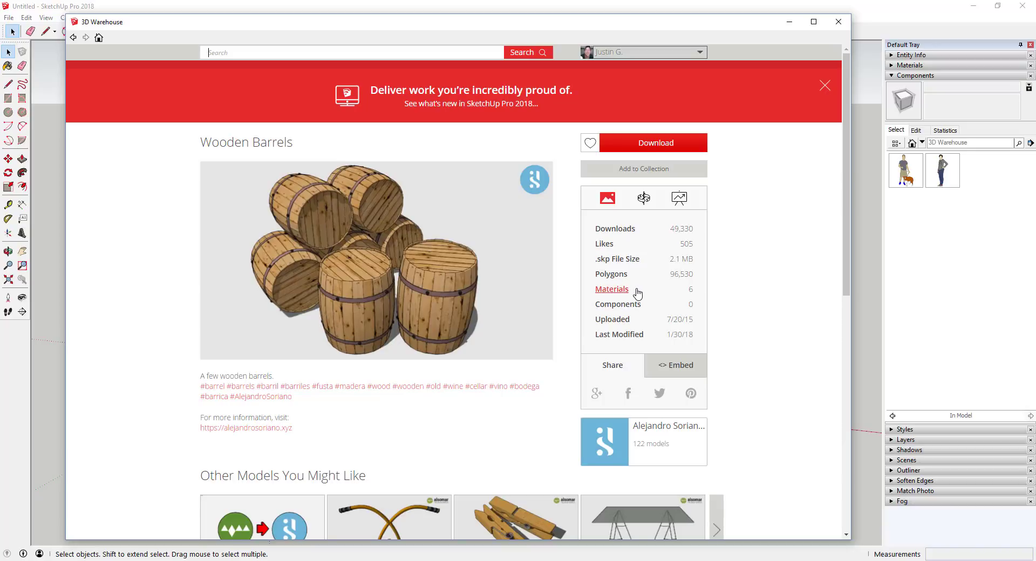
{"action": "left_click", "coordinate": [619, 294]}
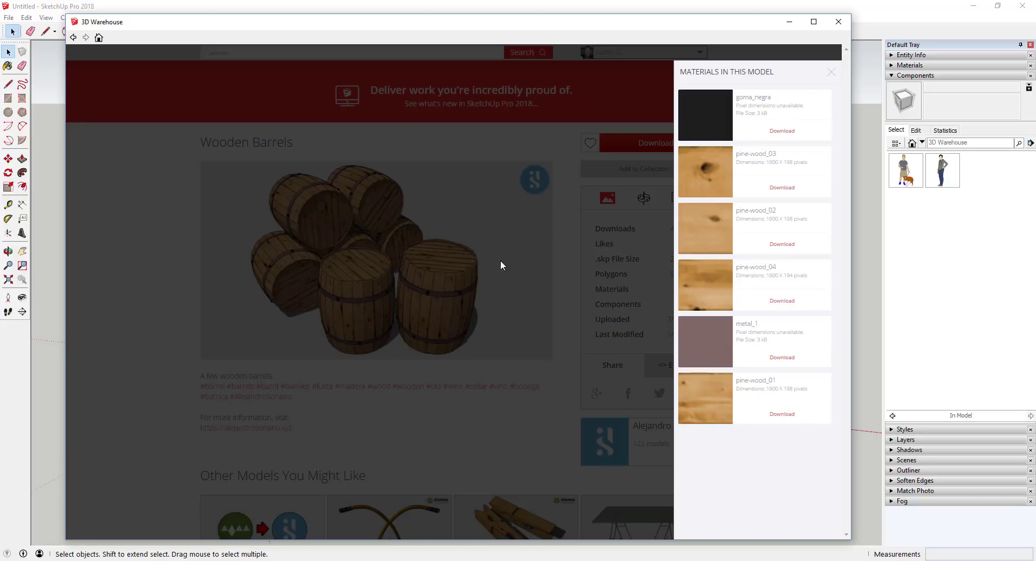
{"action": "left_click", "coordinate": [797, 192]}
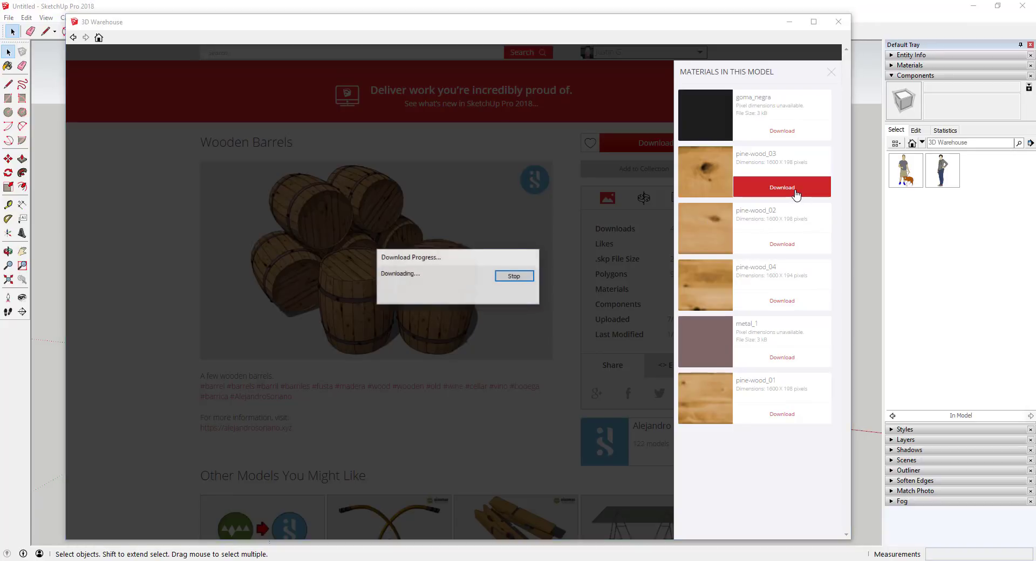
{"action": "left_click", "coordinate": [890, 66]}
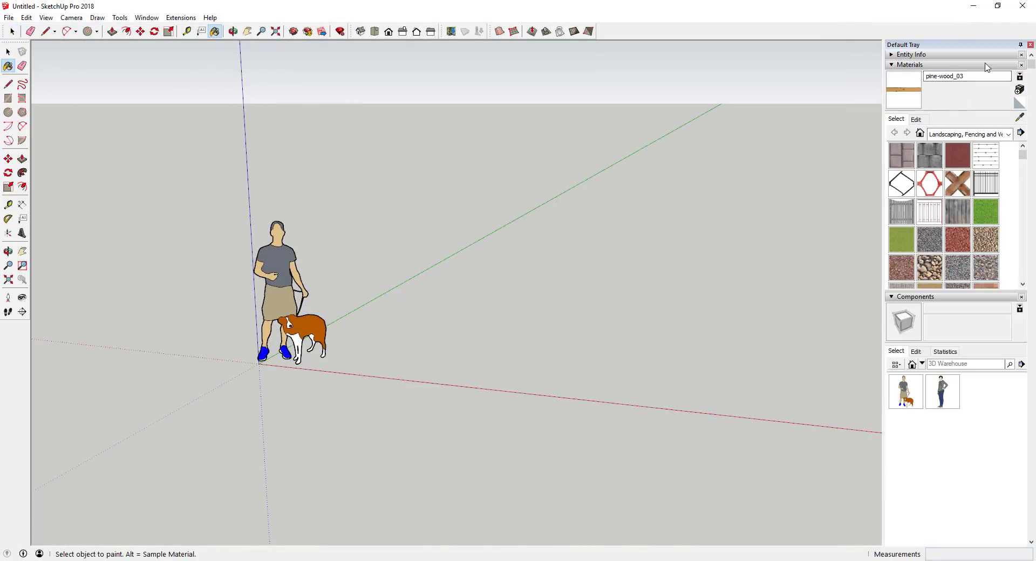